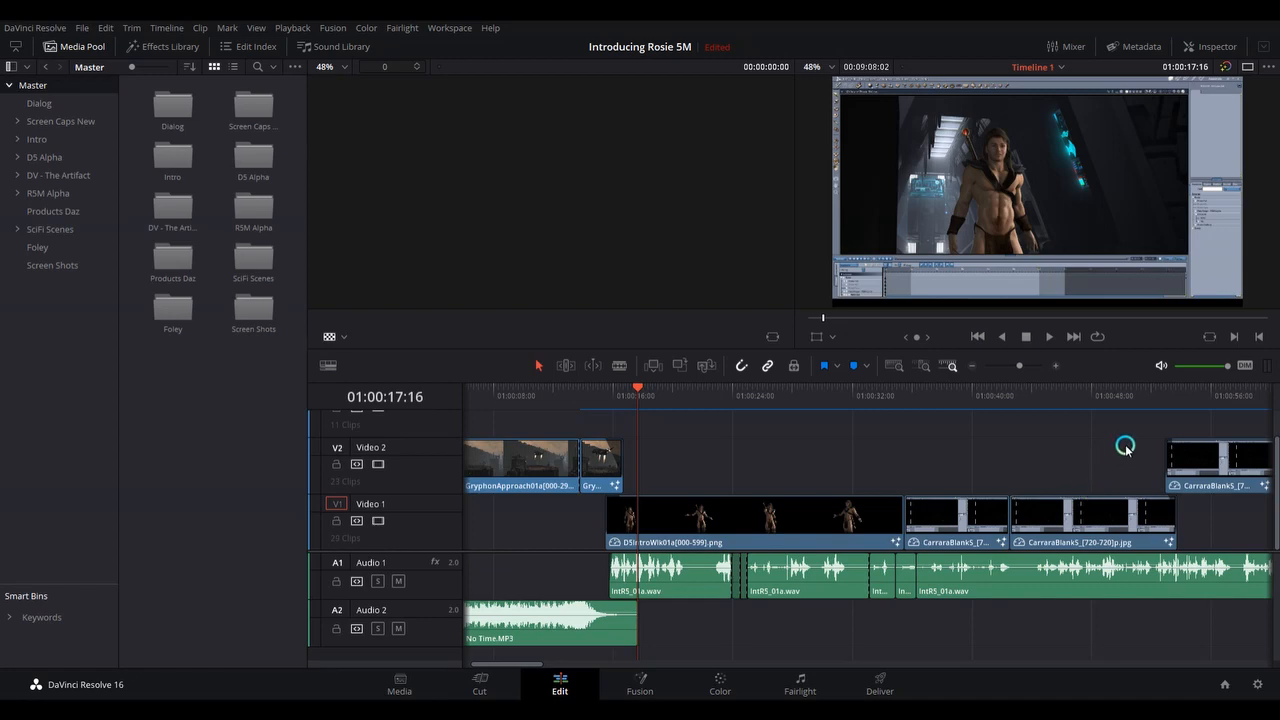
# Mute the Audio 2 and Audio 1 tracks of the timeline.
pyautogui.moveTo(1018, 366); pyautogui.dragTo(1015, 366)
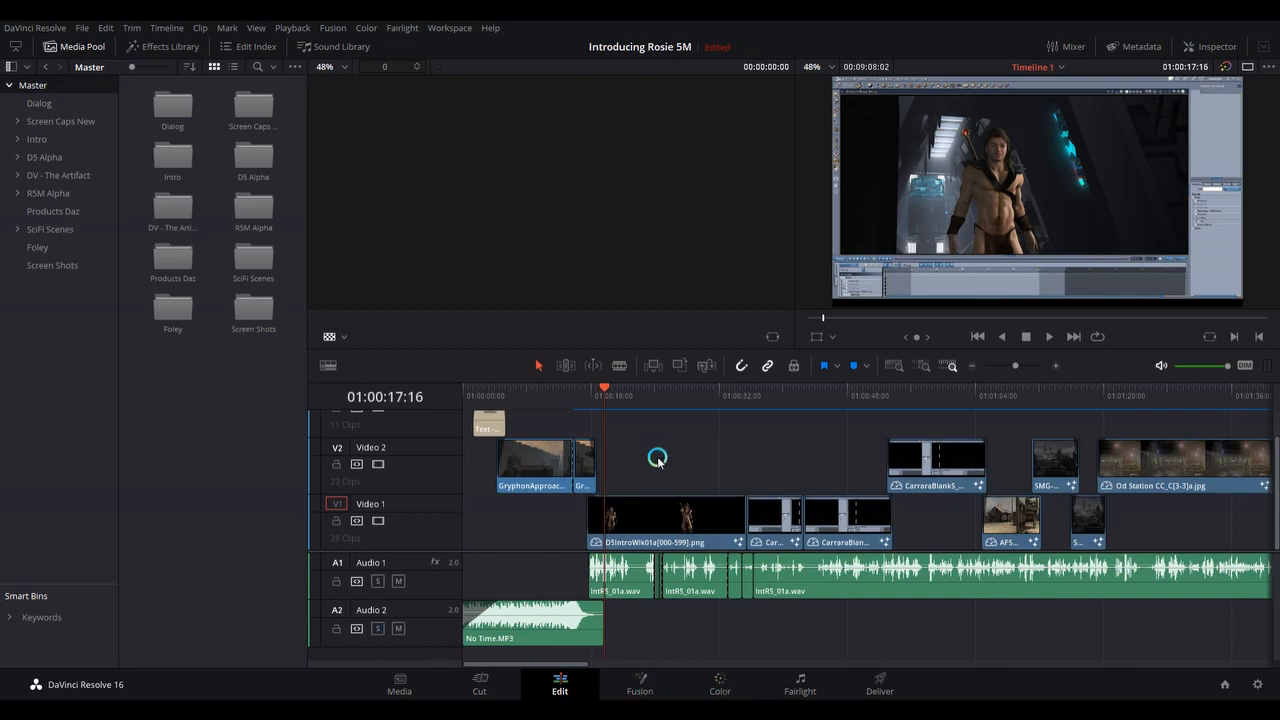
pyautogui.click(398, 629)
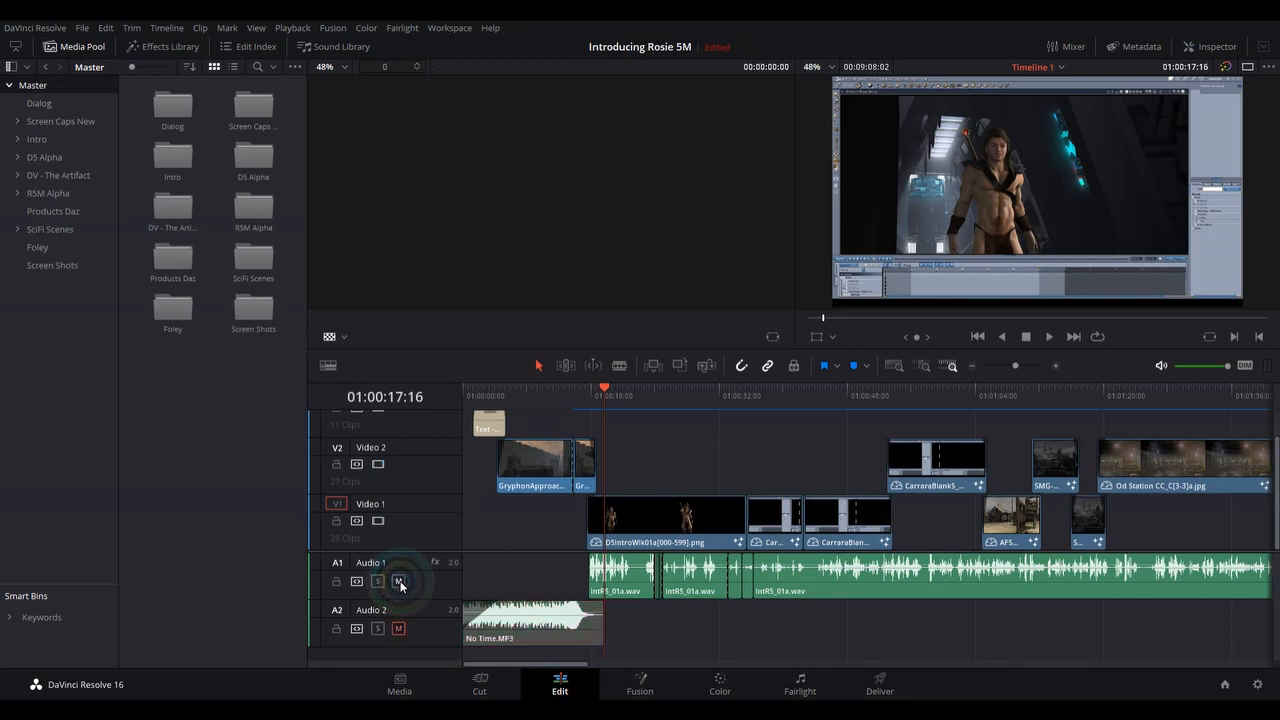
pyautogui.click(399, 581)
pyautogui.click(410, 500)
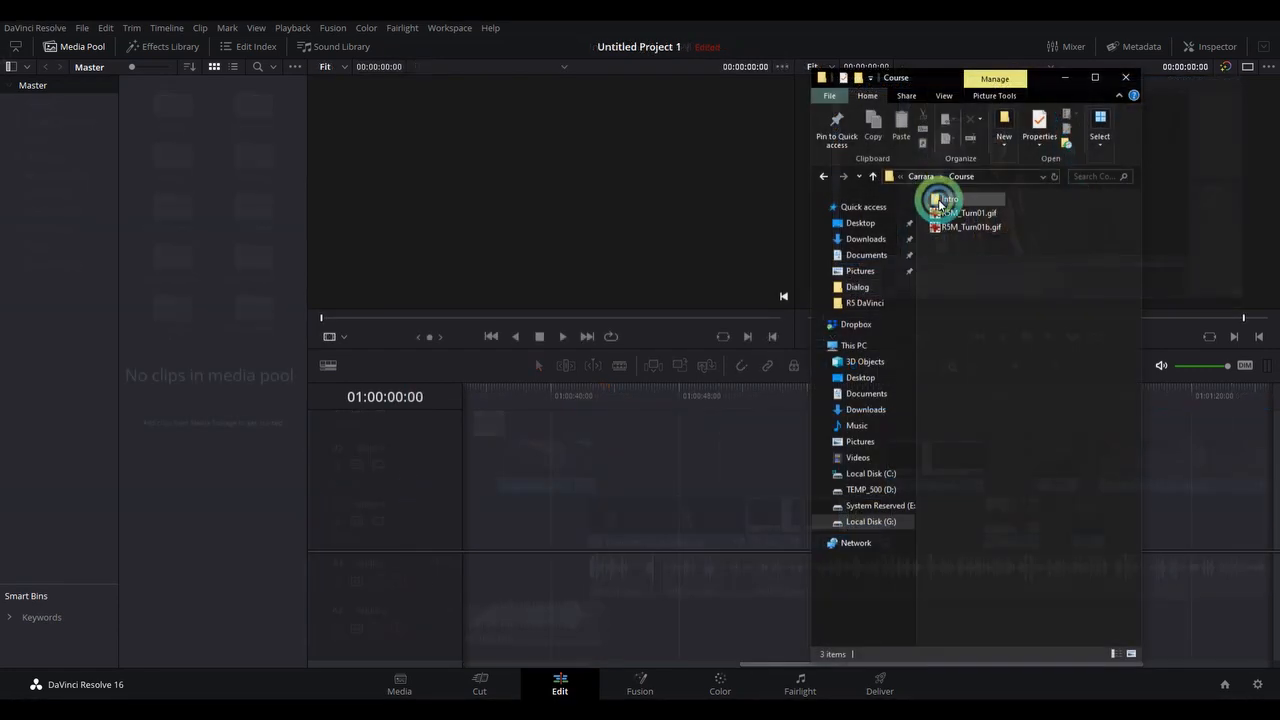
# Import the Course folder's Intro subfolder into the Untitled Project 1 media pool as bins, and collapse its nested EYEdeas3 and R5M_Turn01b bins.
pyautogui.moveTo(937, 200); pyautogui.dragTo(63, 177)
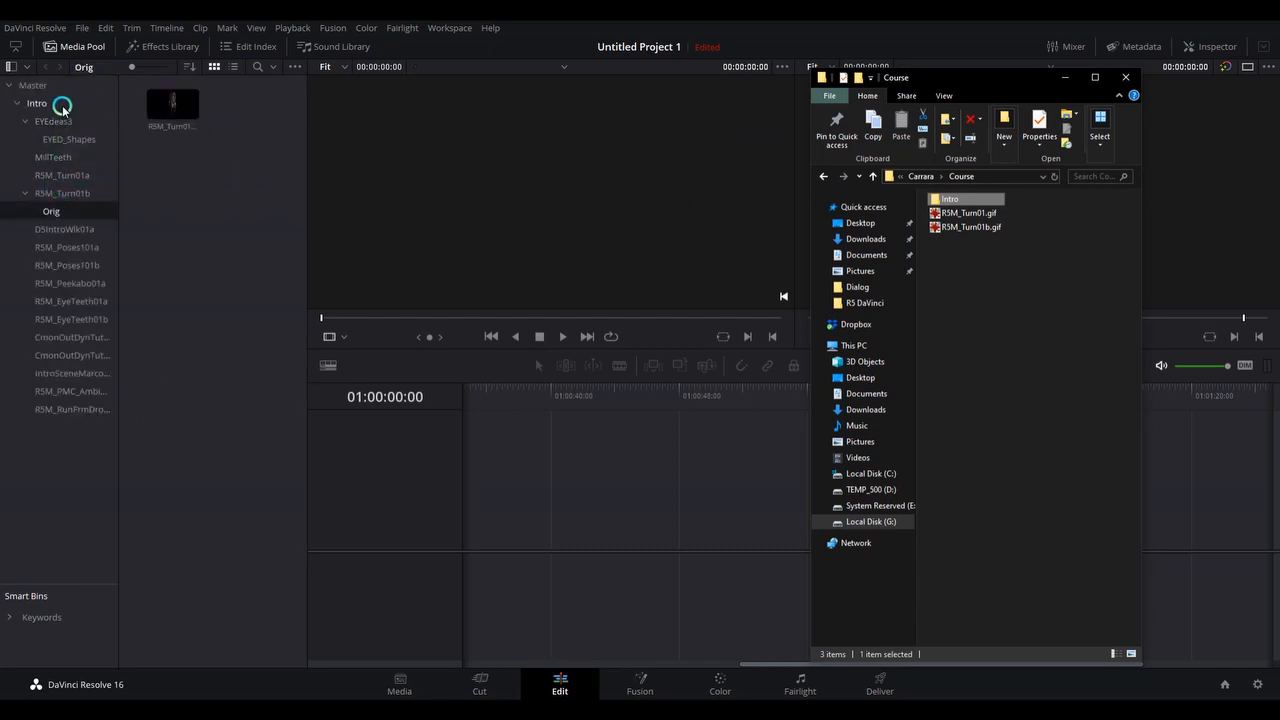
pyautogui.click(35, 104)
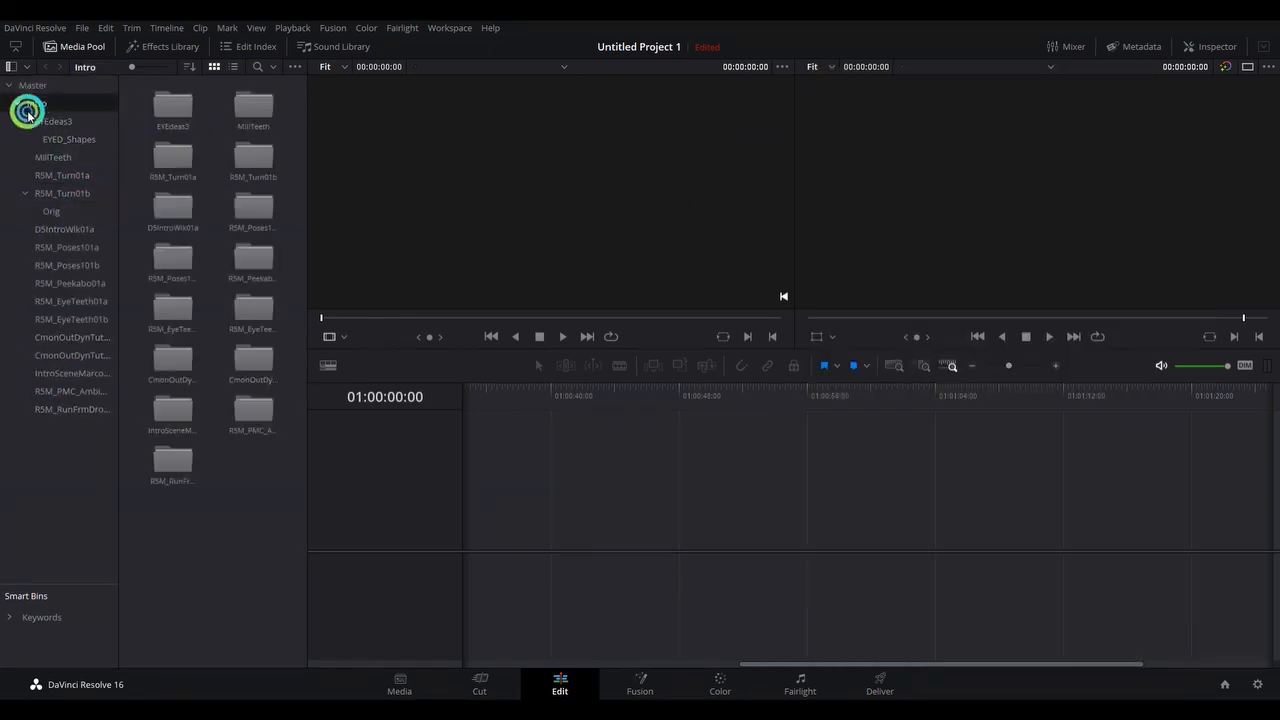
pyautogui.click(25, 121)
pyautogui.click(25, 176)
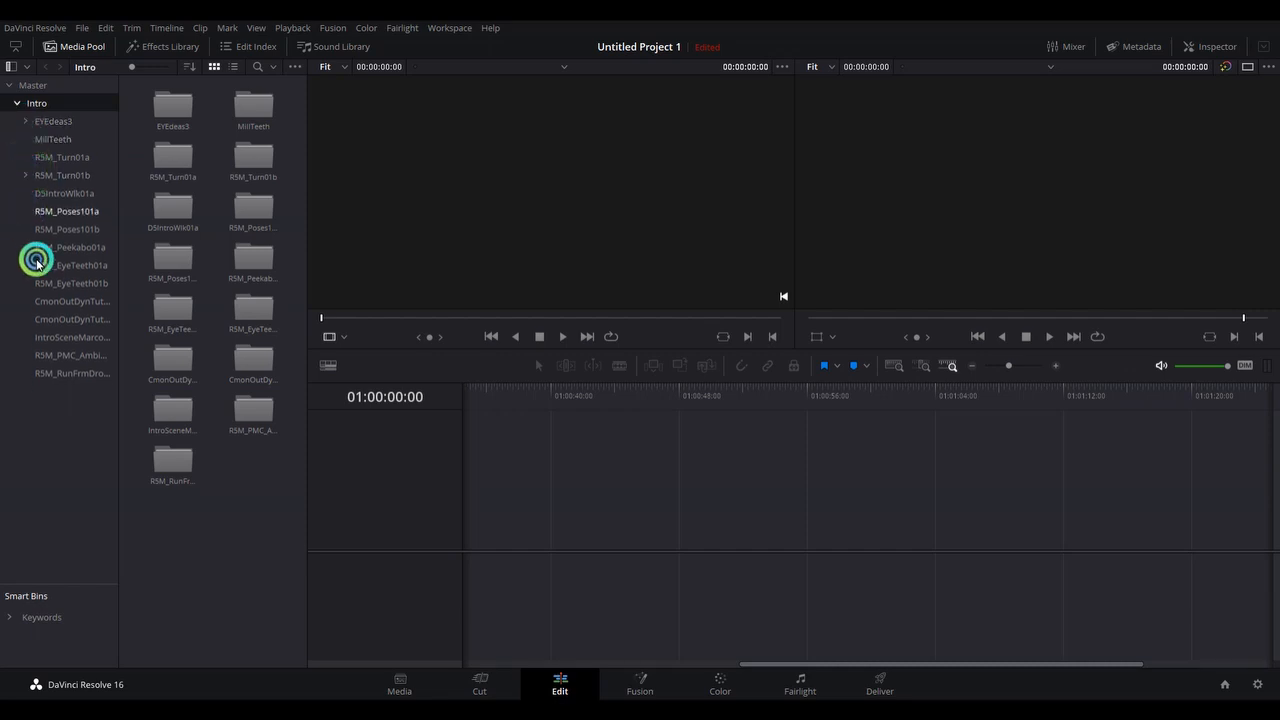
pyautogui.rightClick(60, 437)
pyautogui.click(90, 443)
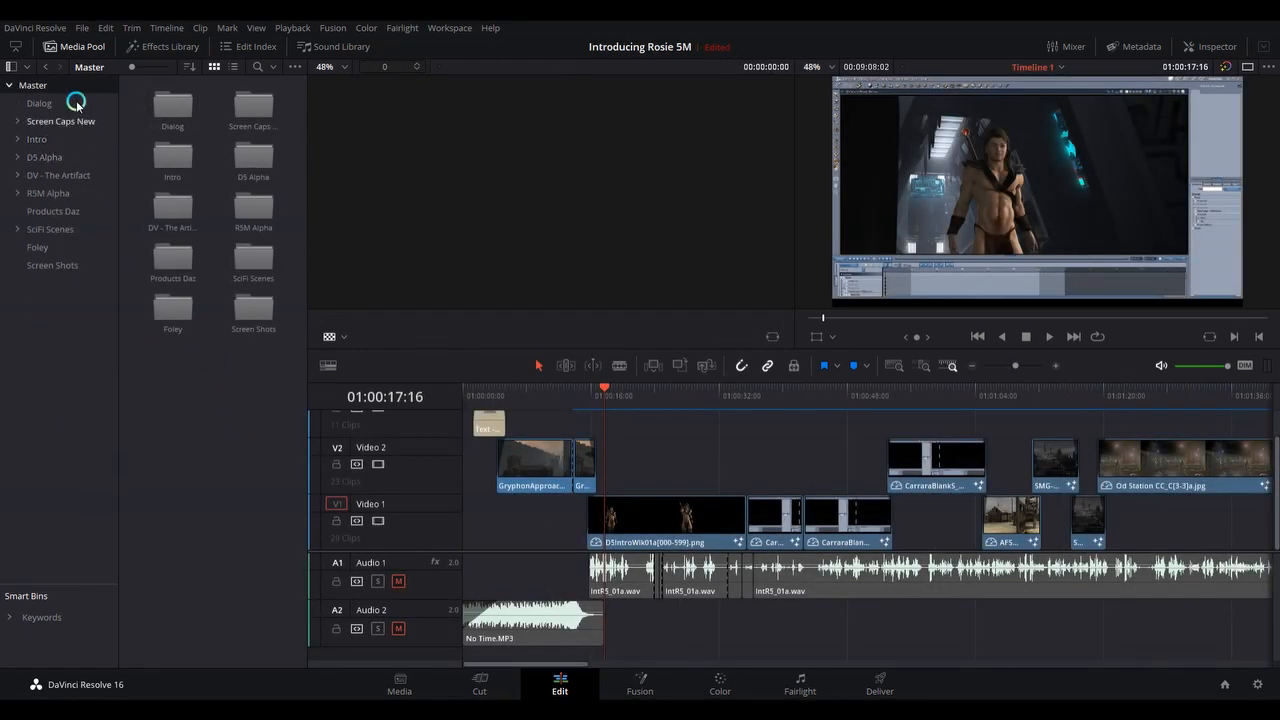
# In the Introducing Rosie 5M project, open the IntroSceneMarco bin inside the Intro bin.
pyautogui.click(36, 140)
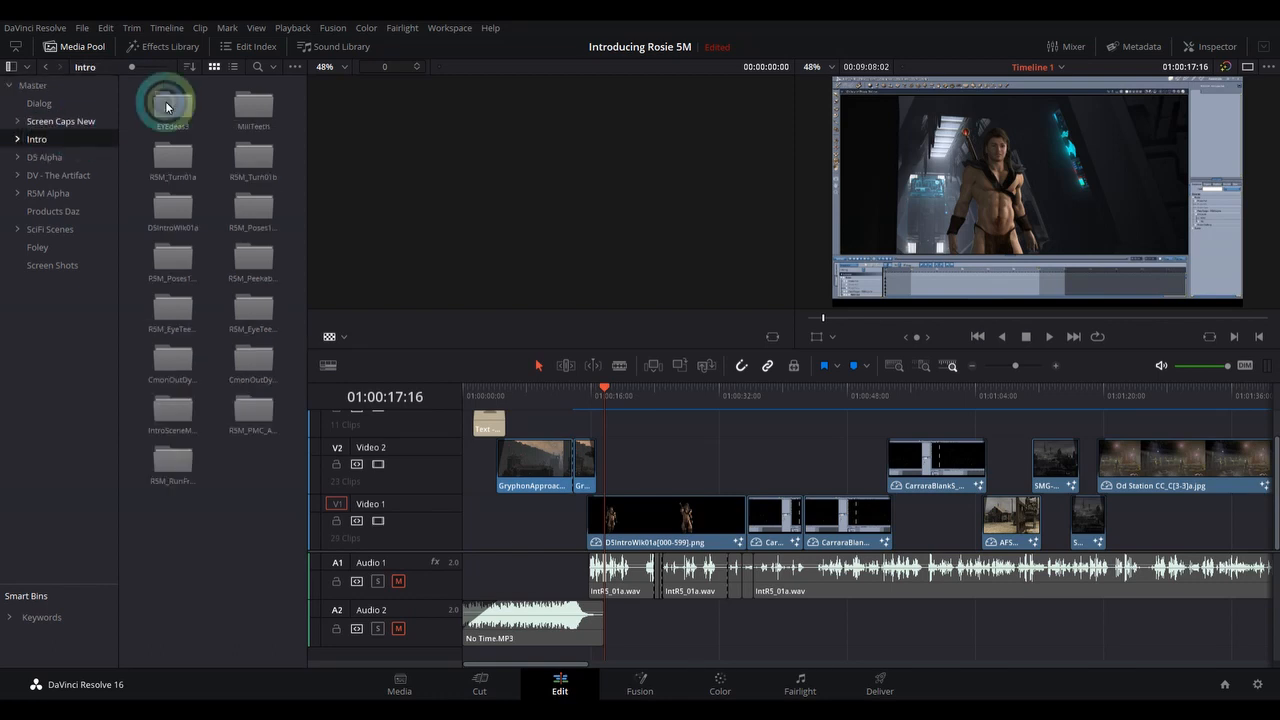
pyautogui.doubleClick(203, 428)
pyautogui.click(203, 233)
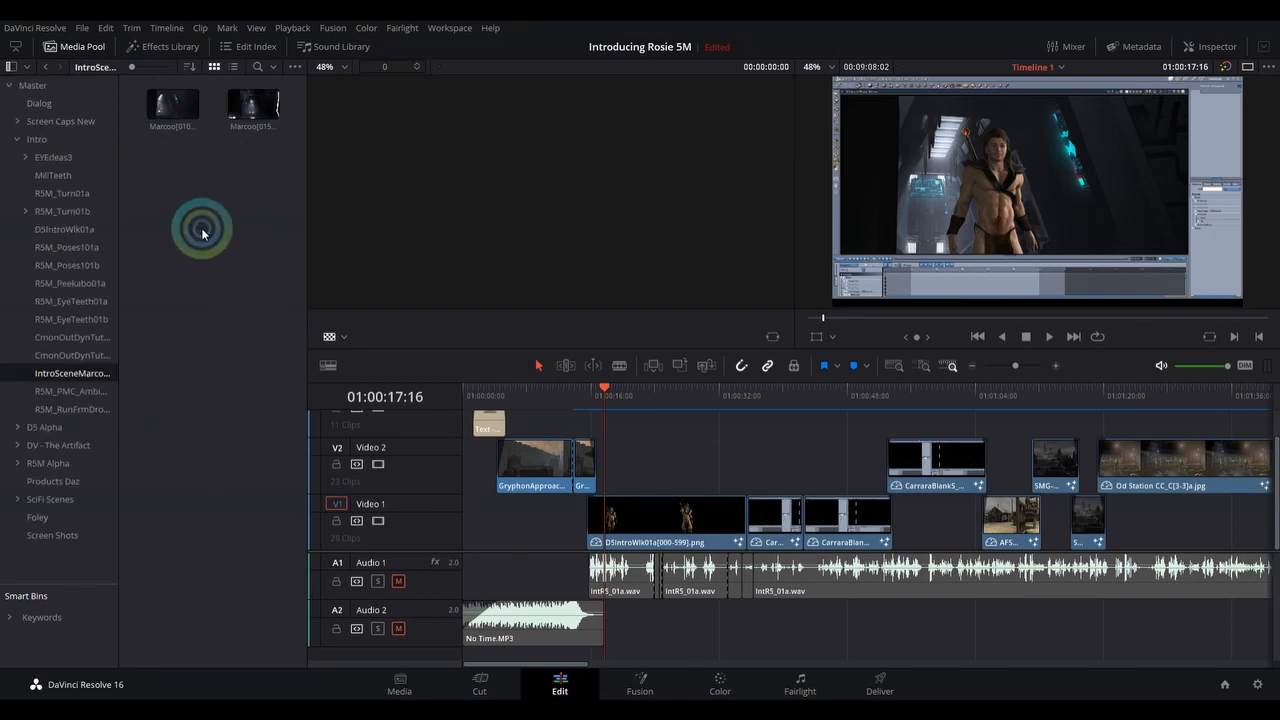
pyautogui.click(62, 377)
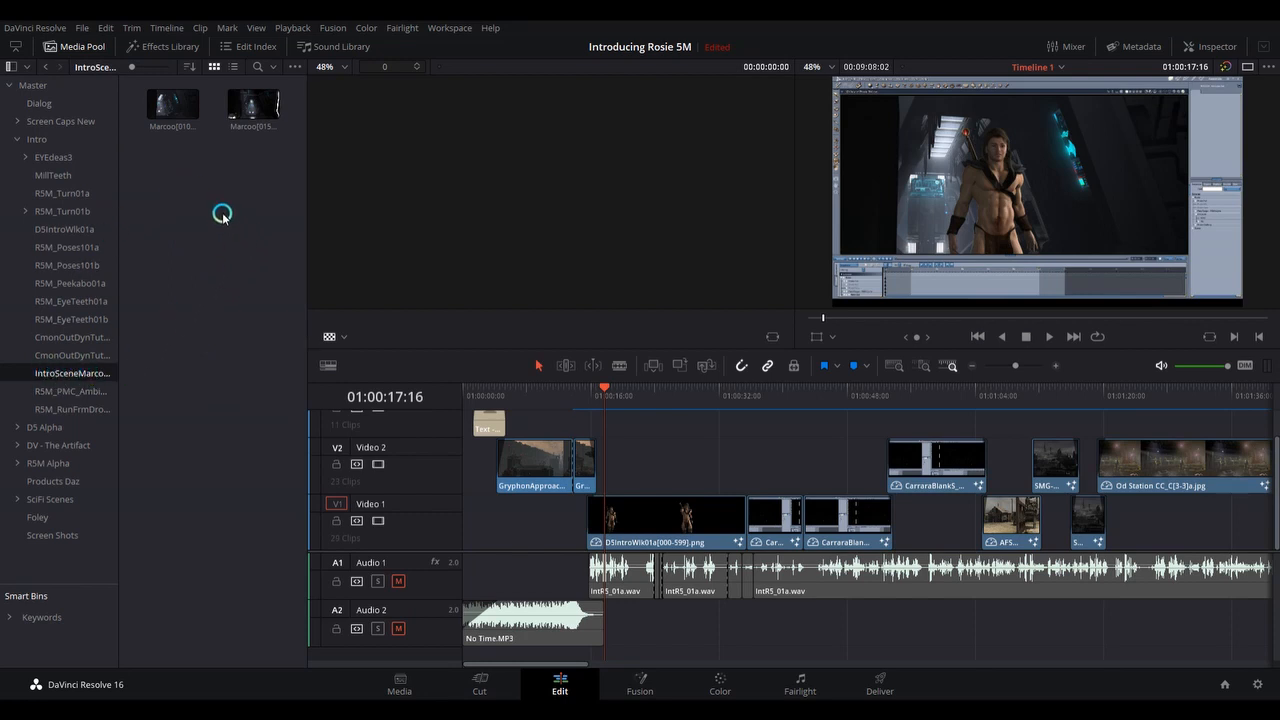
pyautogui.click(255, 113)
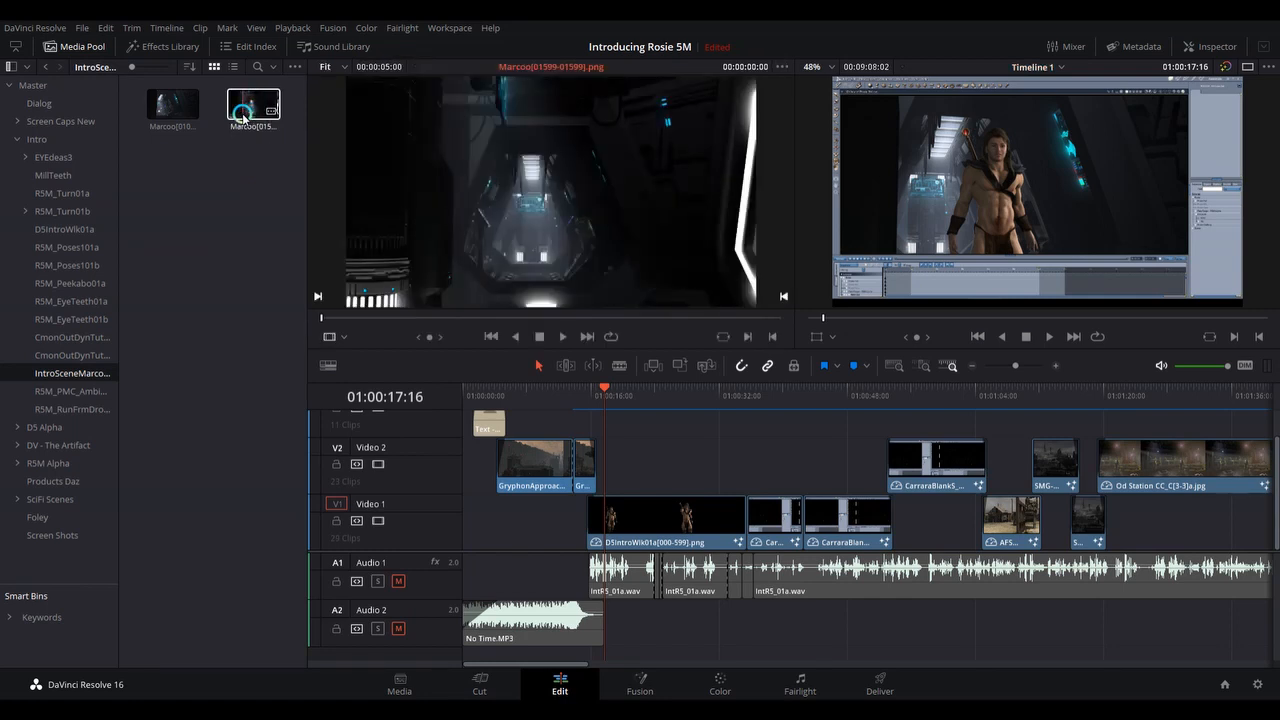
pyautogui.click(167, 111)
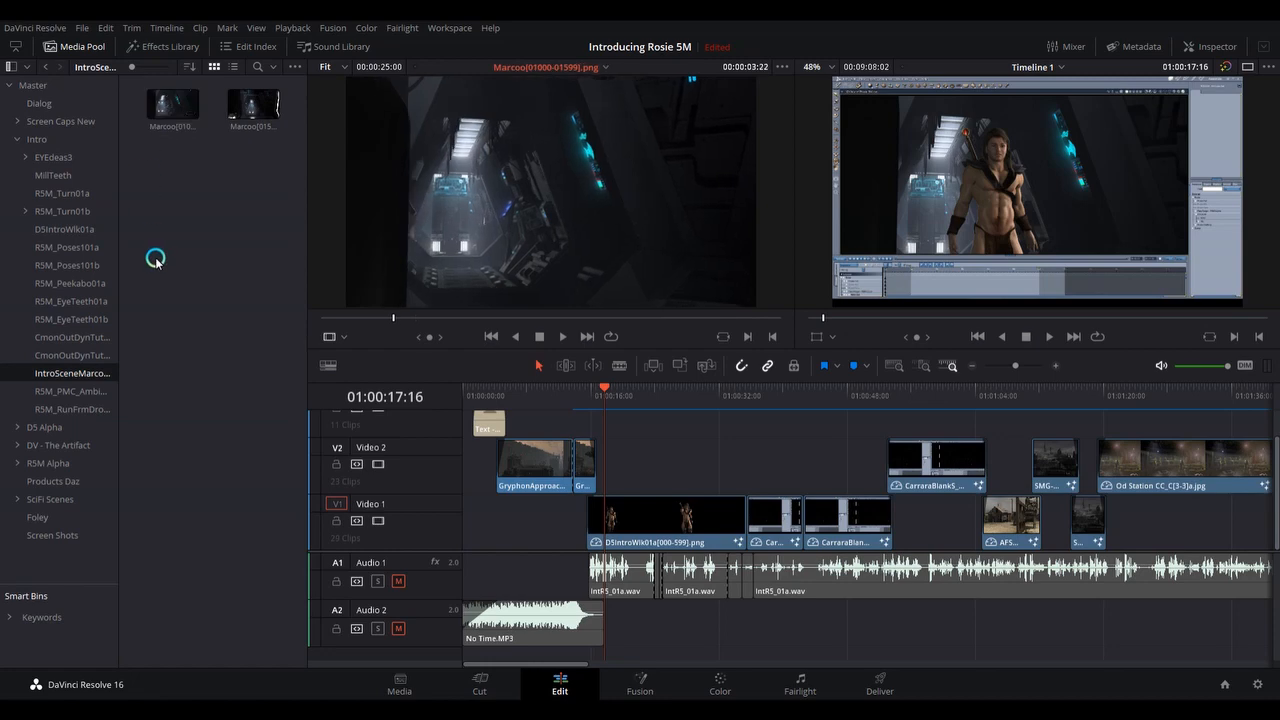
pyautogui.click(165, 110)
pyautogui.click(579, 172)
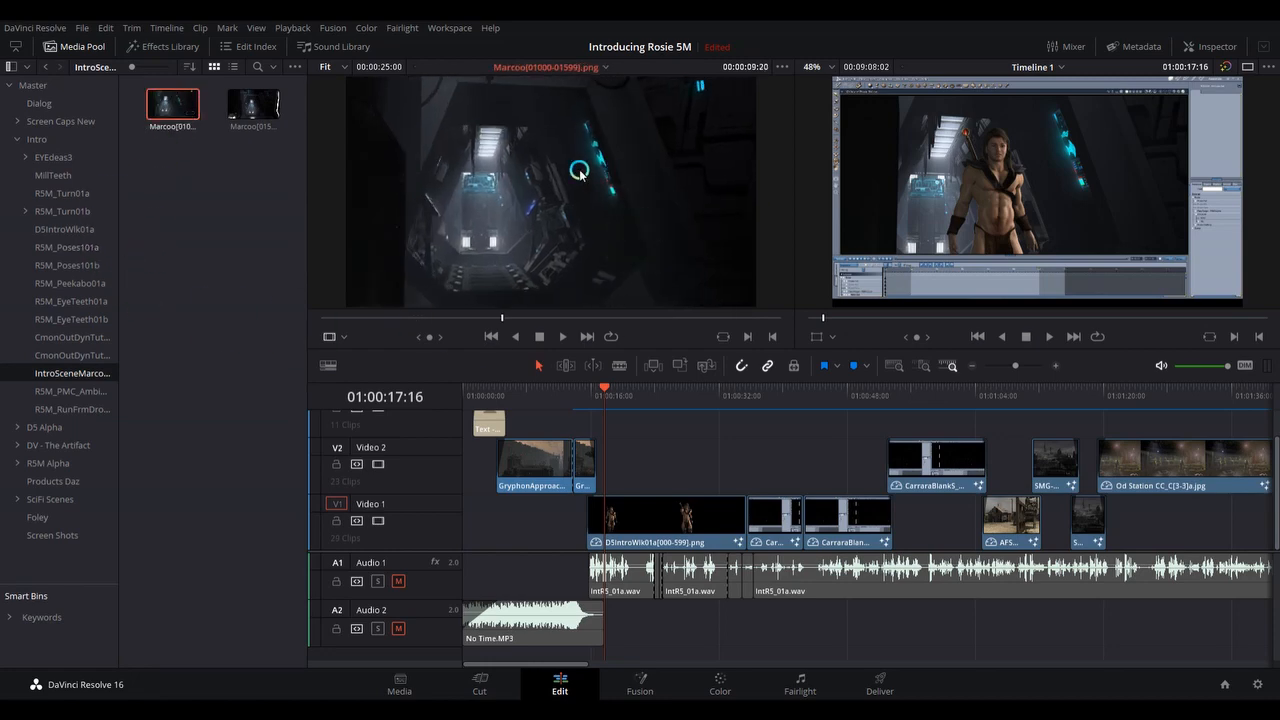
pyautogui.moveTo(500, 322); pyautogui.dragTo(309, 317)
pyautogui.click(655, 330)
pyautogui.click(562, 336)
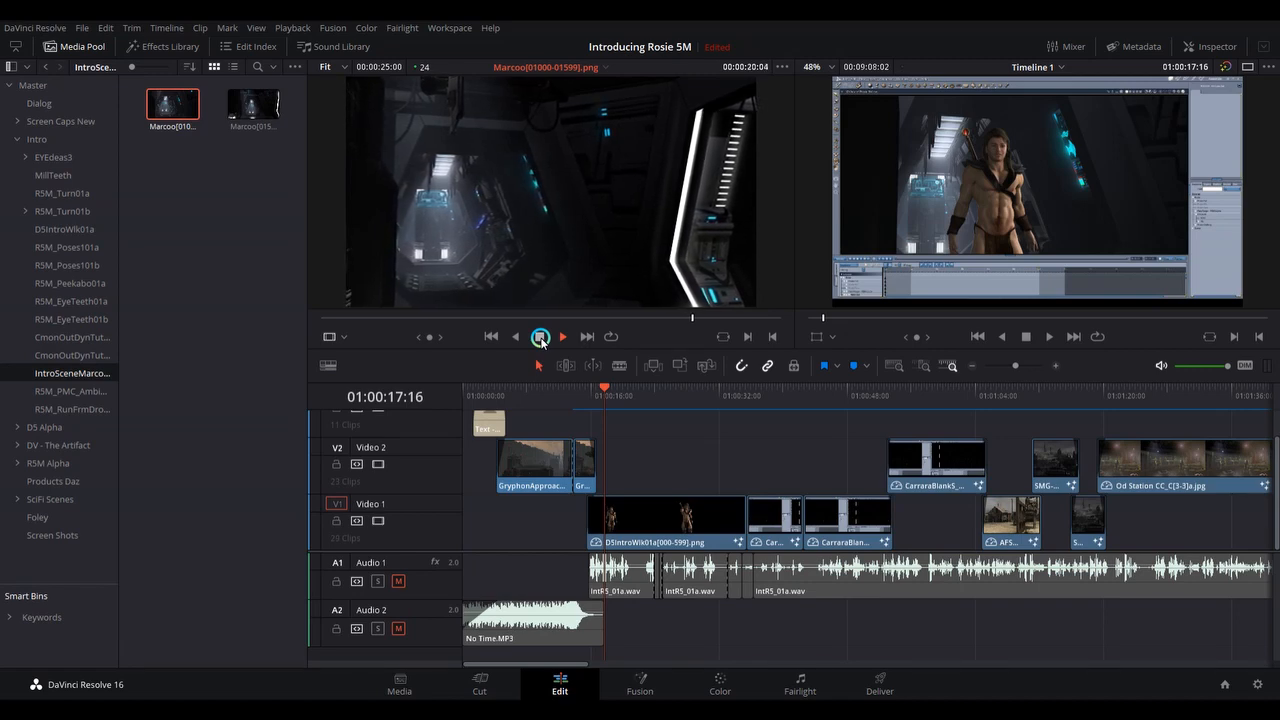
pyautogui.click(541, 340)
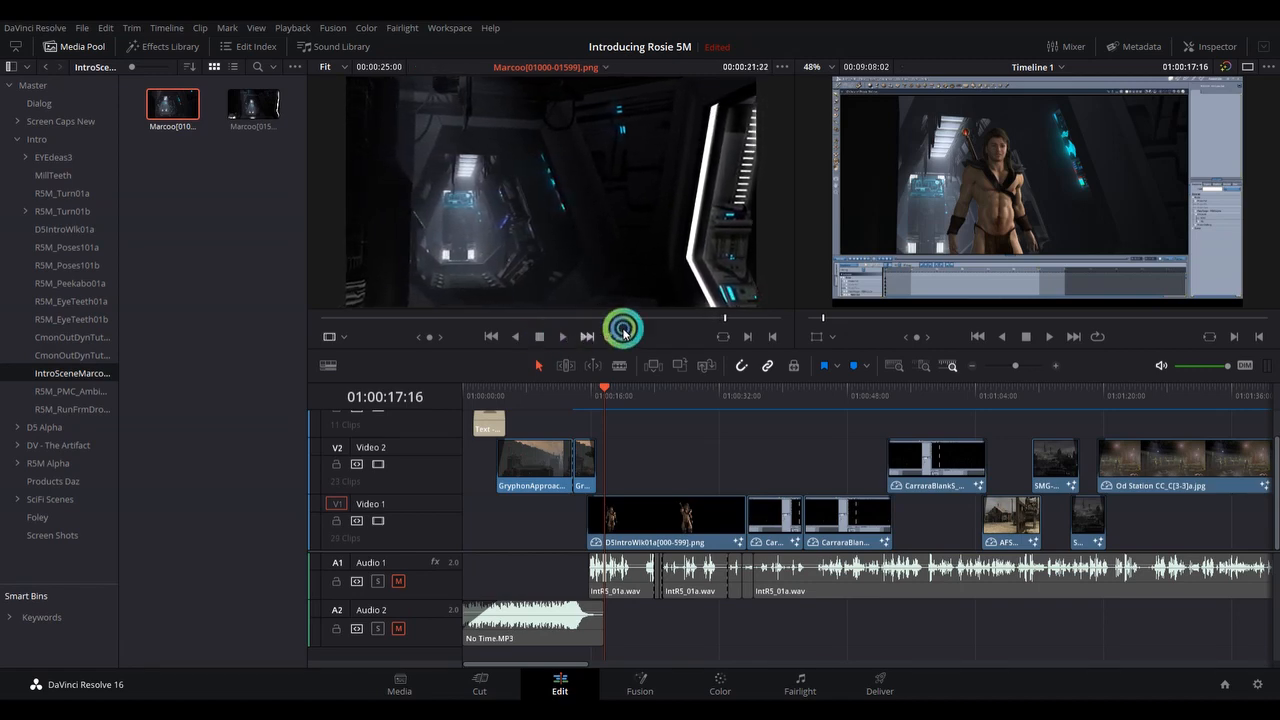
pyautogui.moveTo(727, 318); pyautogui.dragTo(323, 317)
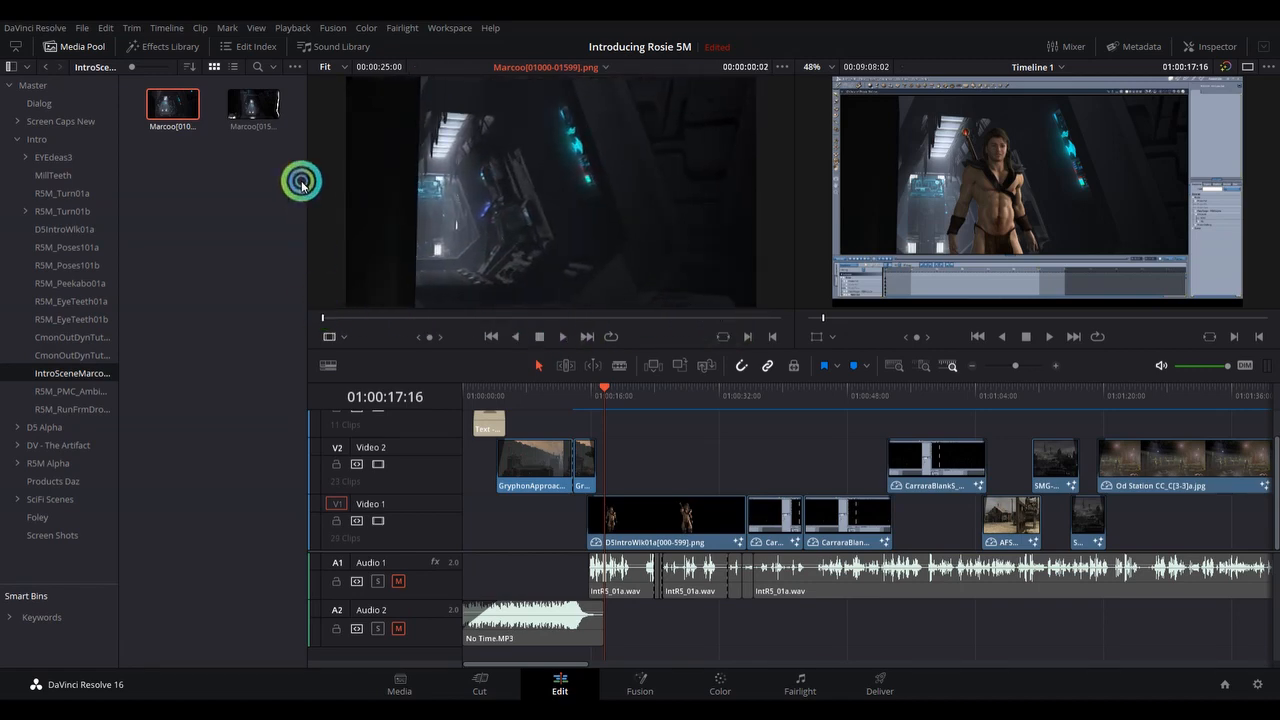
pyautogui.click(253, 103)
pyautogui.click(783, 318)
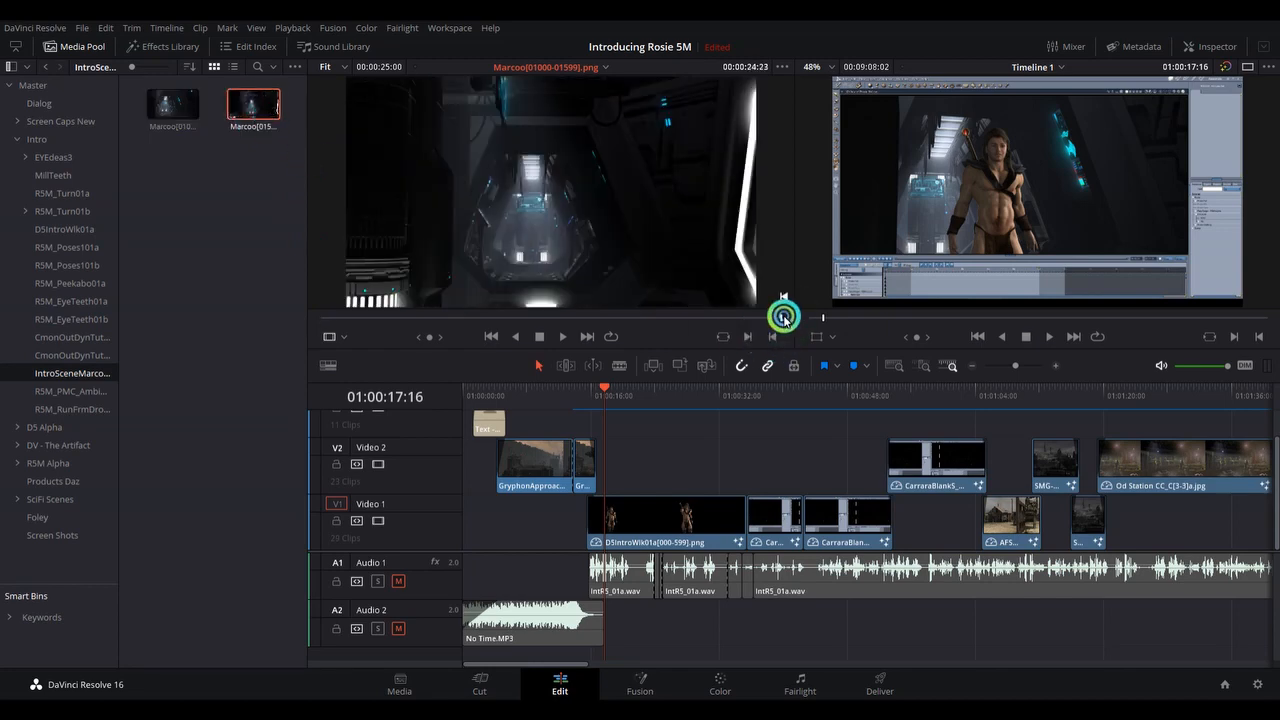
pyautogui.doubleClick(249, 101)
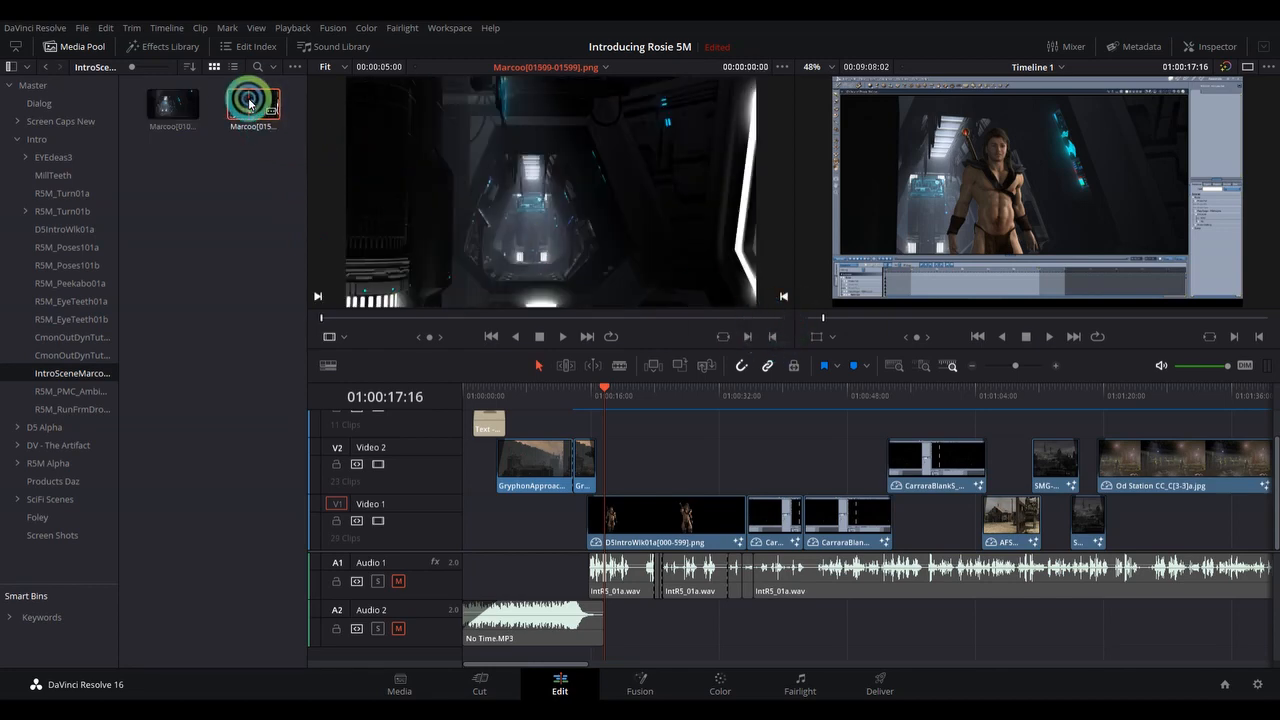
pyautogui.doubleClick(173, 103)
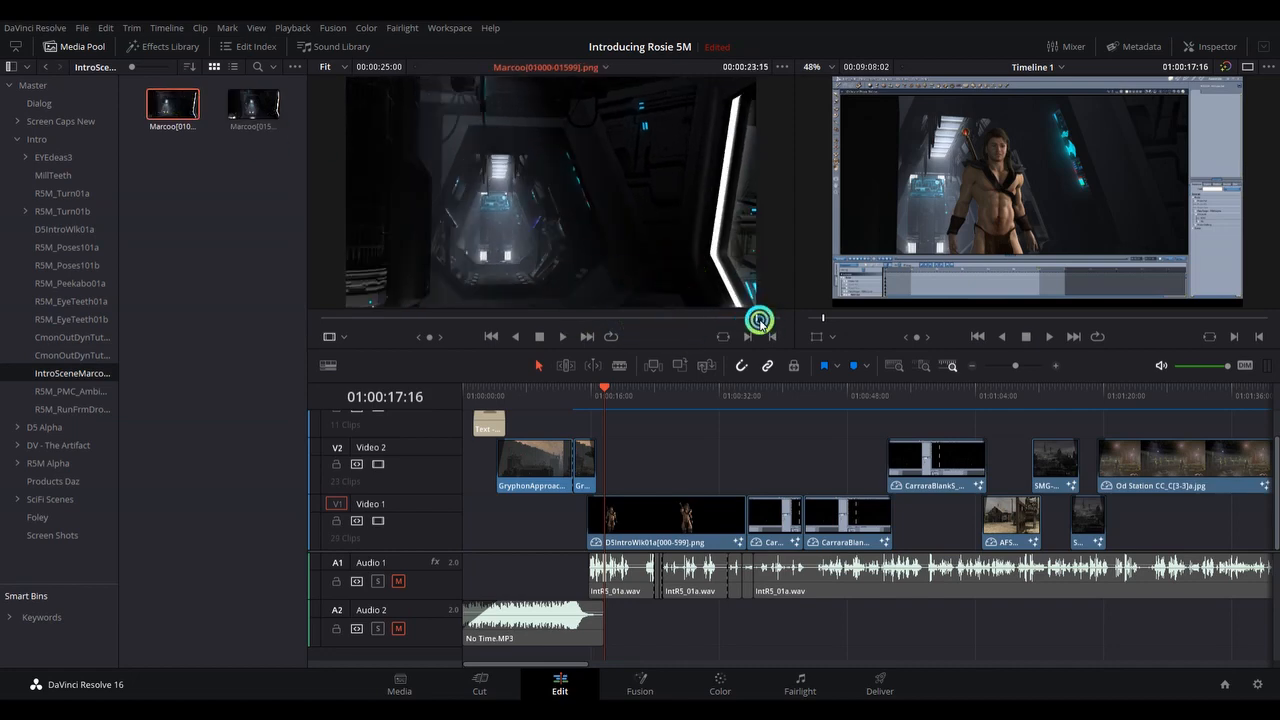
pyautogui.moveTo(759, 320); pyautogui.dragTo(794, 317)
# Open the D5IntroWlk01a[000-599].png composition in Fusion and clear the Merge3 node from the first viewer.
pyautogui.click(672, 527)
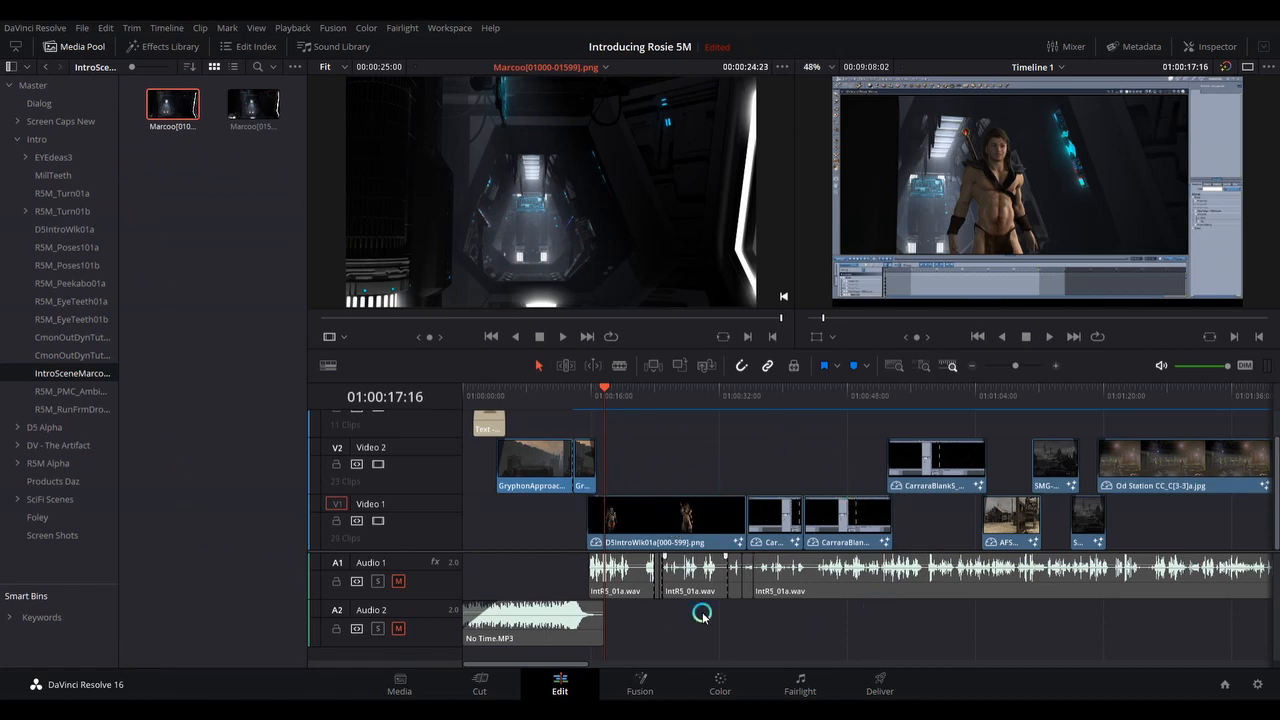
pyautogui.click(640, 684)
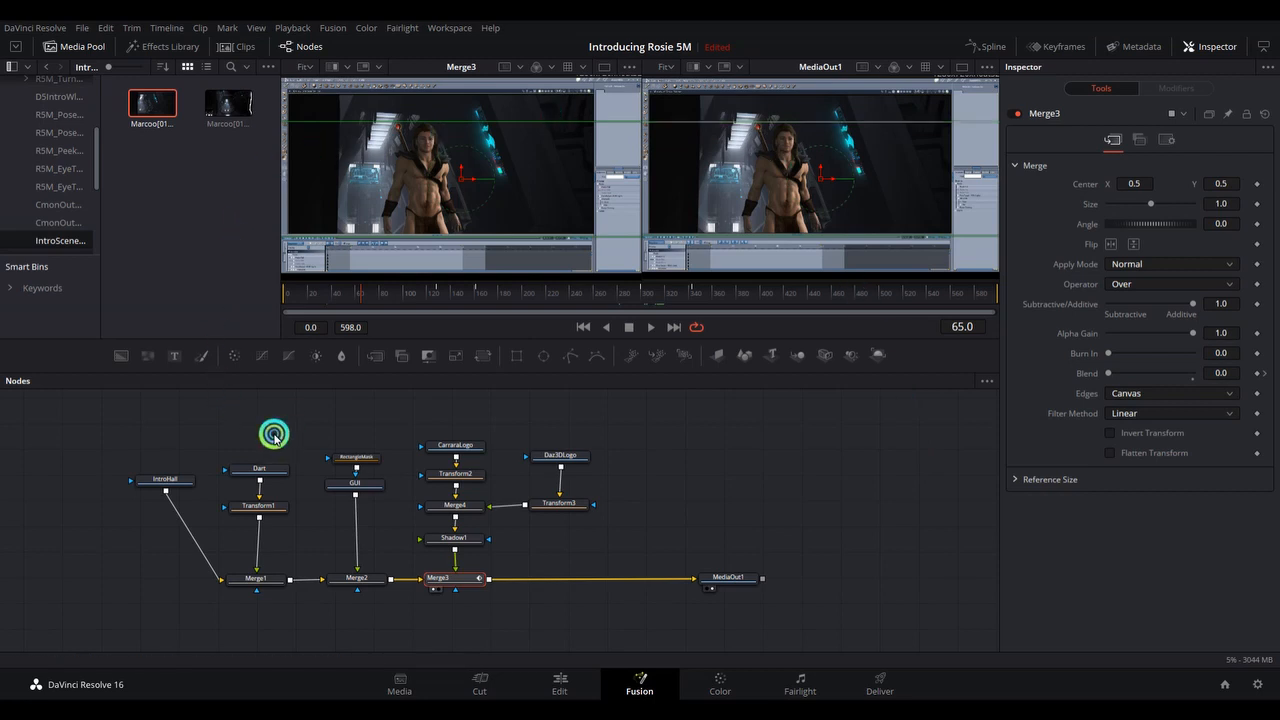
pyautogui.click(268, 448)
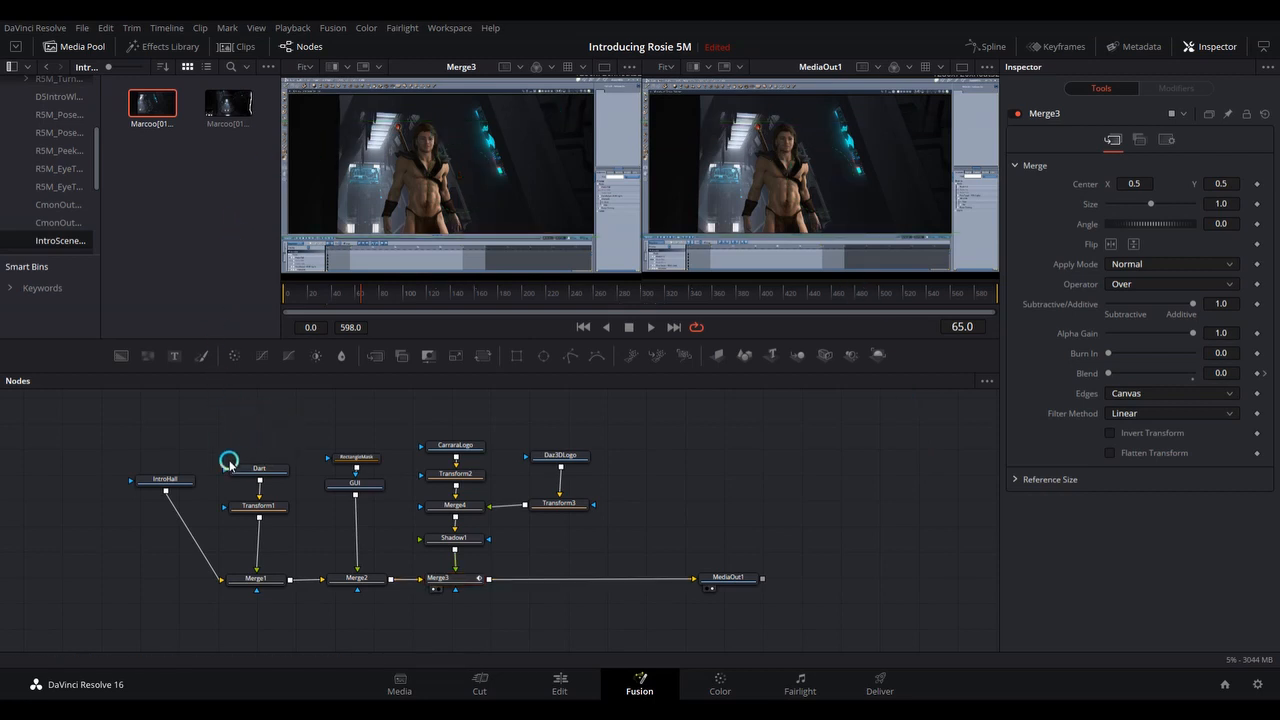
pyautogui.click(440, 590)
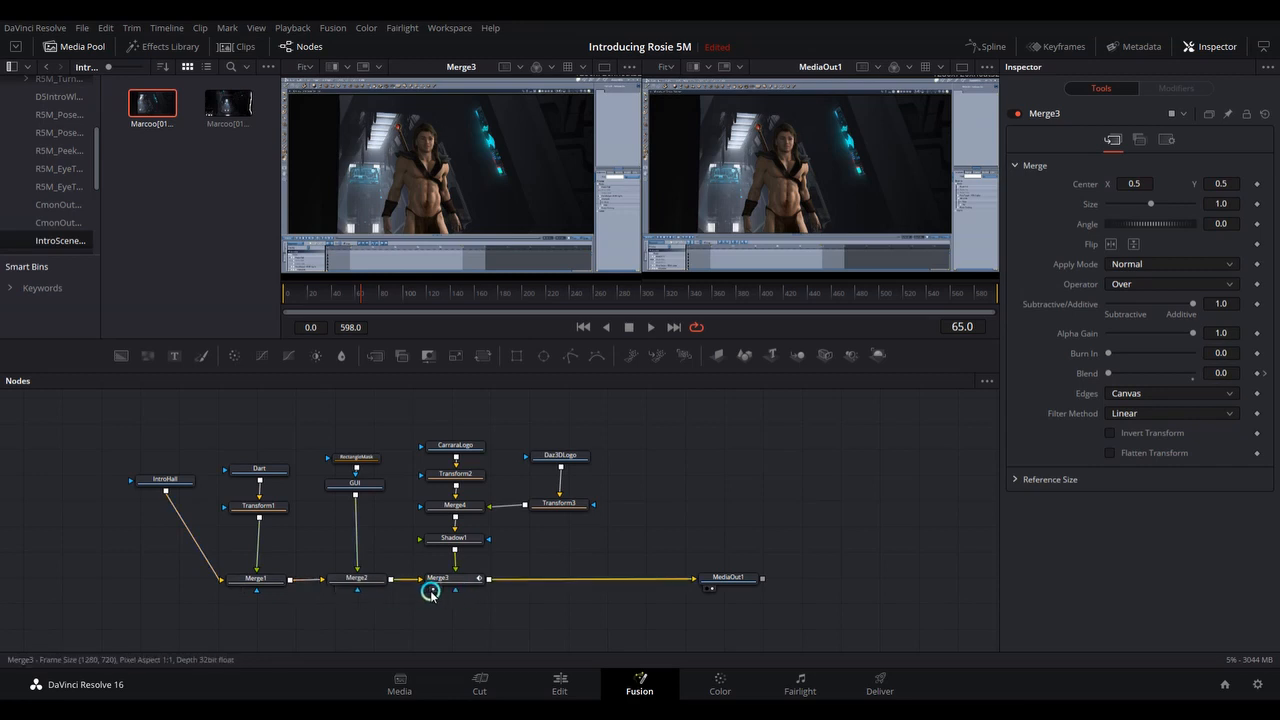
pyautogui.click(430, 591)
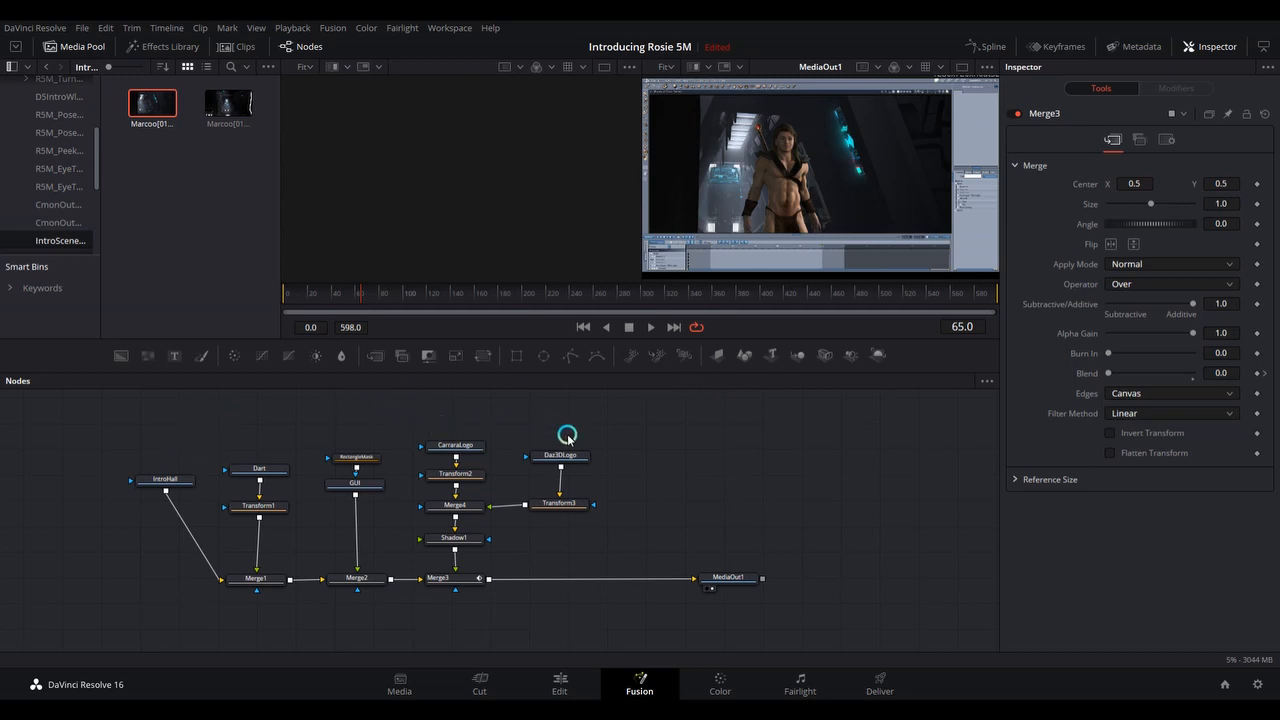
# Spread out the node graph by raising RectangleMask and Dart, aligning IntroHall with the Merge1 row, and moving MediaOut1 farther from Merge3.
pyautogui.moveTo(357, 456); pyautogui.dragTo(357, 448)
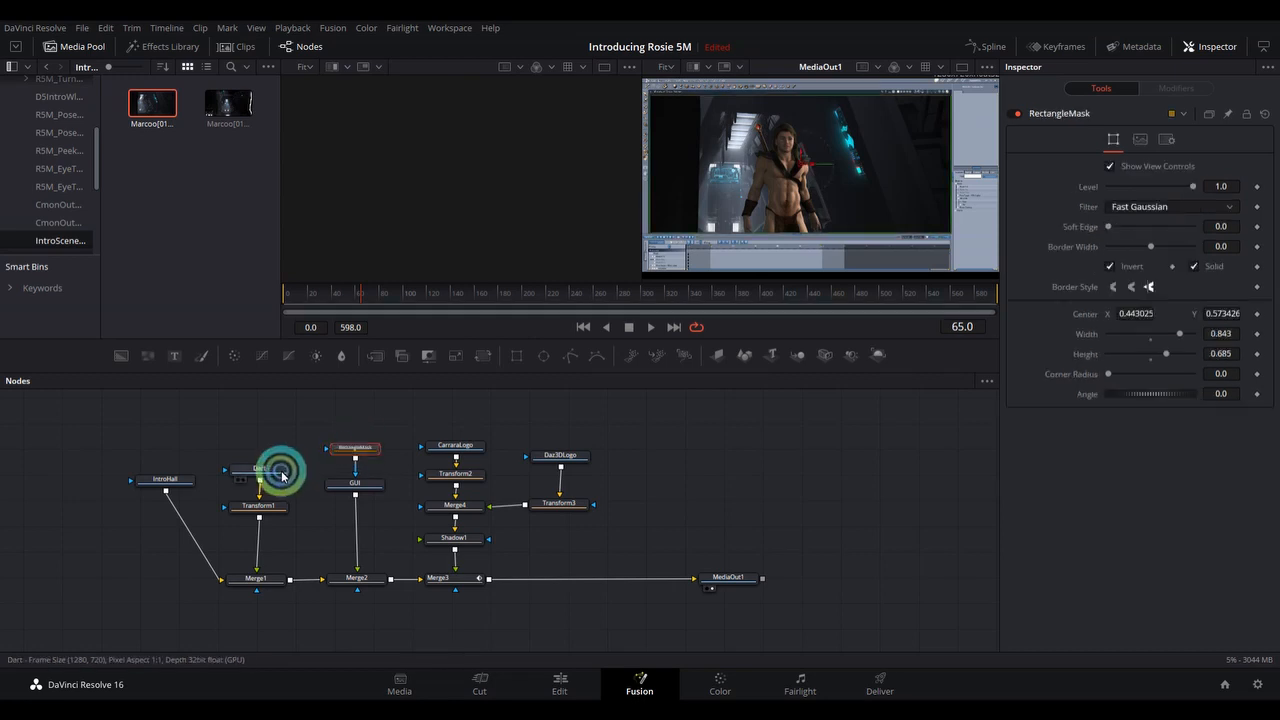
pyautogui.moveTo(272, 467)
pyautogui.mouseDown()
pyautogui.moveTo(277, 451)
pyautogui.moveTo(280, 468)
pyautogui.mouseUp()
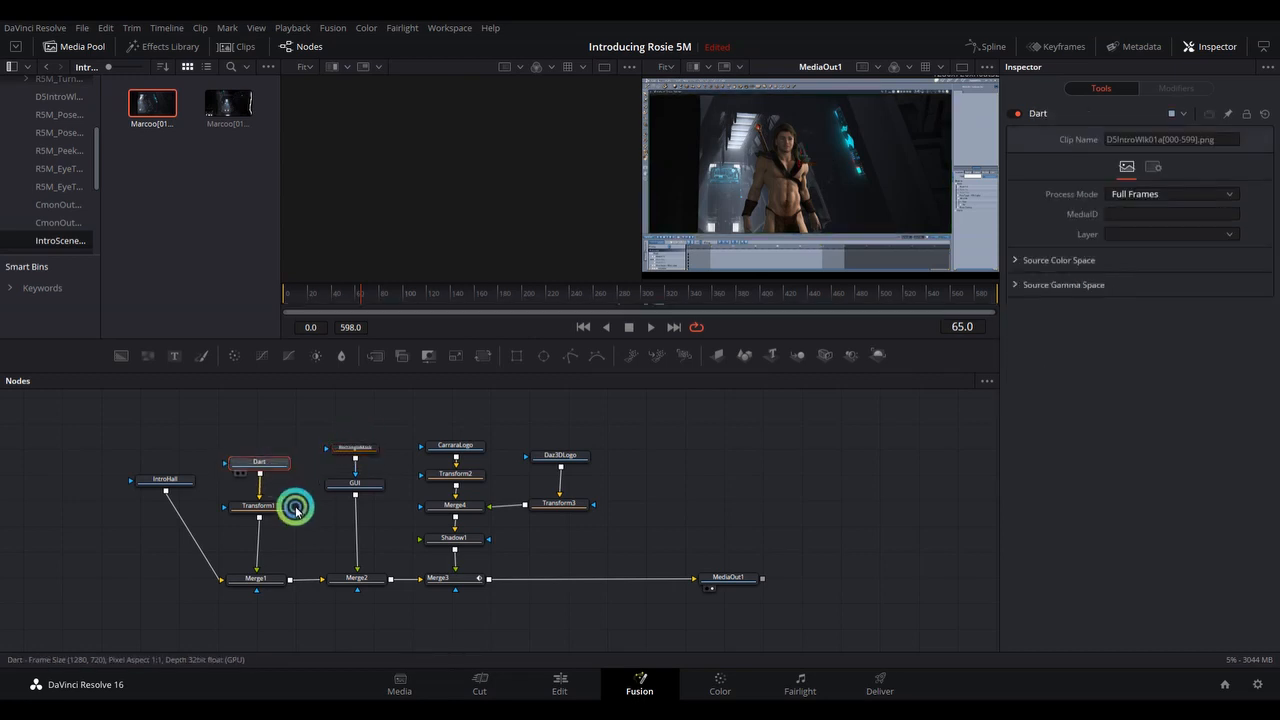
pyautogui.moveTo(160, 479); pyautogui.dragTo(86, 577)
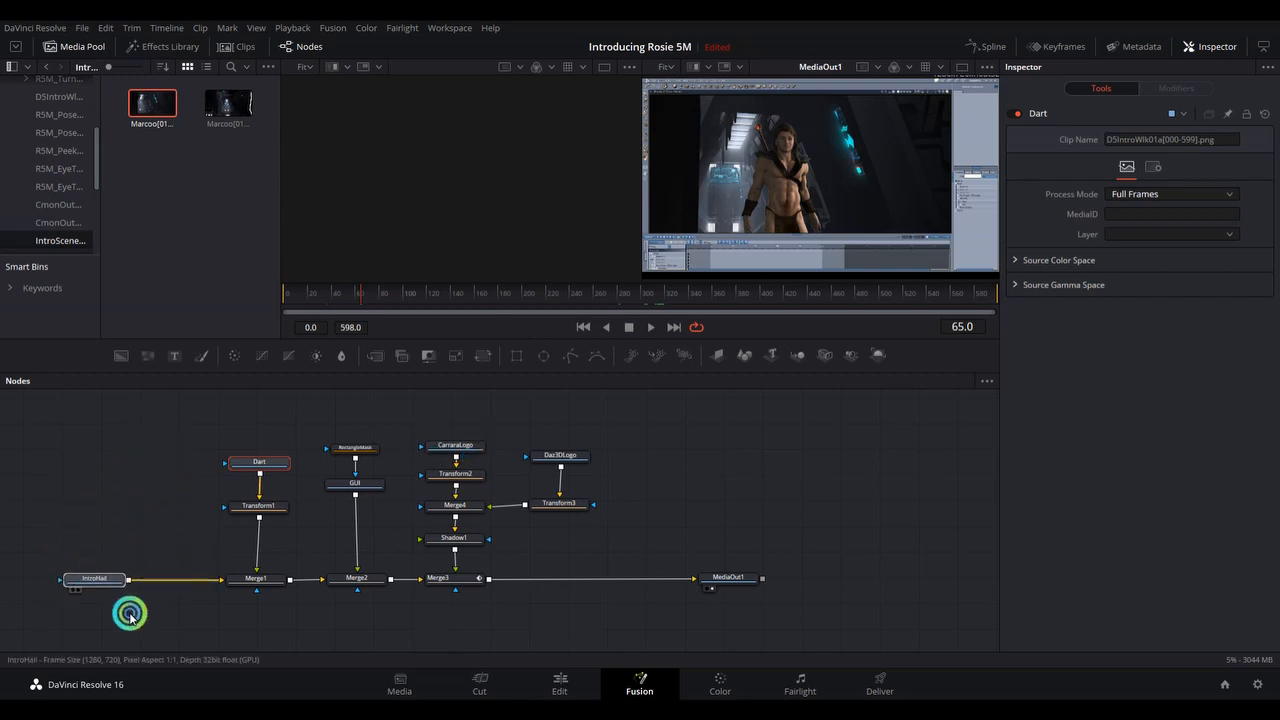
pyautogui.moveTo(705, 590); pyautogui.dragTo(825, 578)
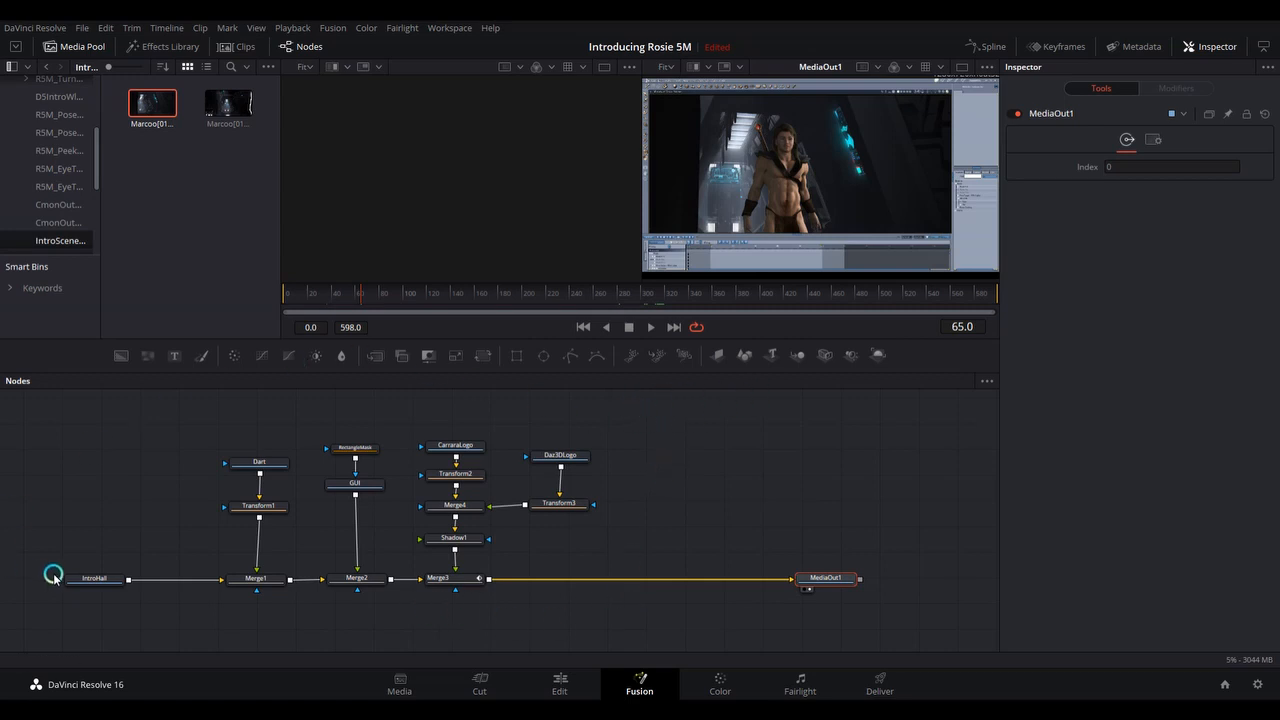
# Move the IntroHall node above the merge row and raise the Dart node slightly farther above Transform1.
pyautogui.moveTo(100, 578); pyautogui.dragTo(112, 521)
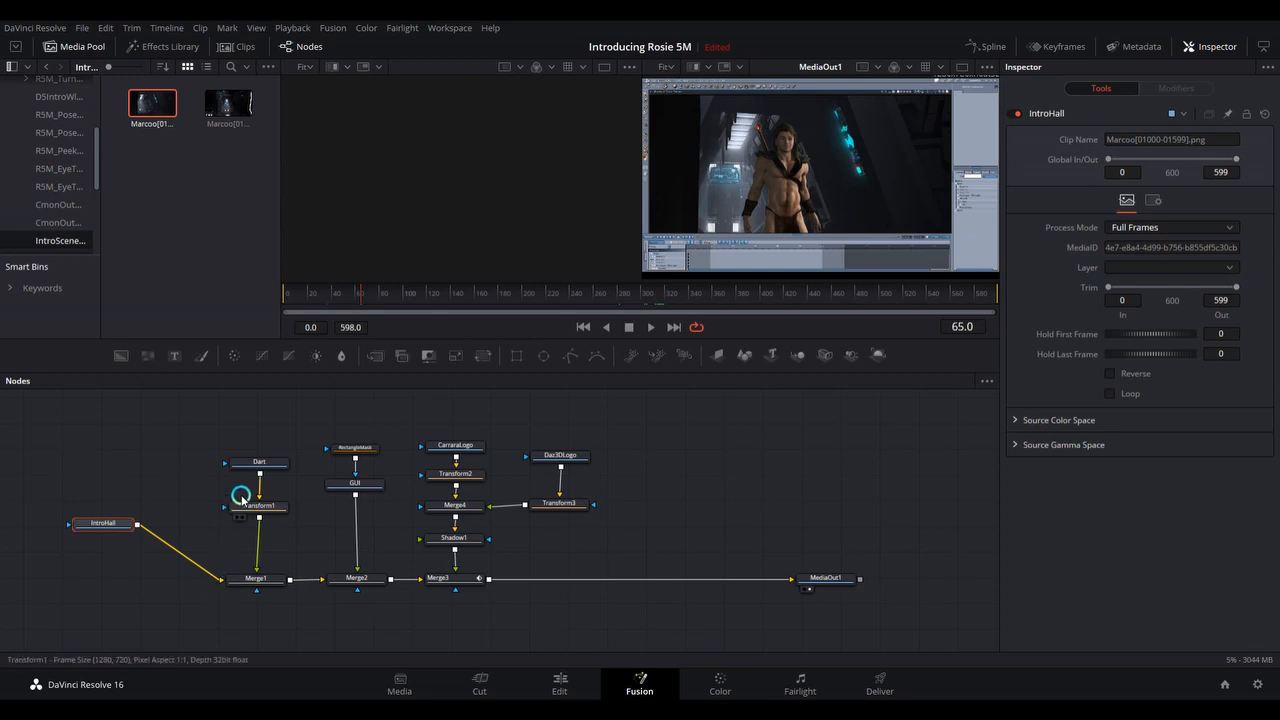
pyautogui.moveTo(260, 463); pyautogui.dragTo(260, 455)
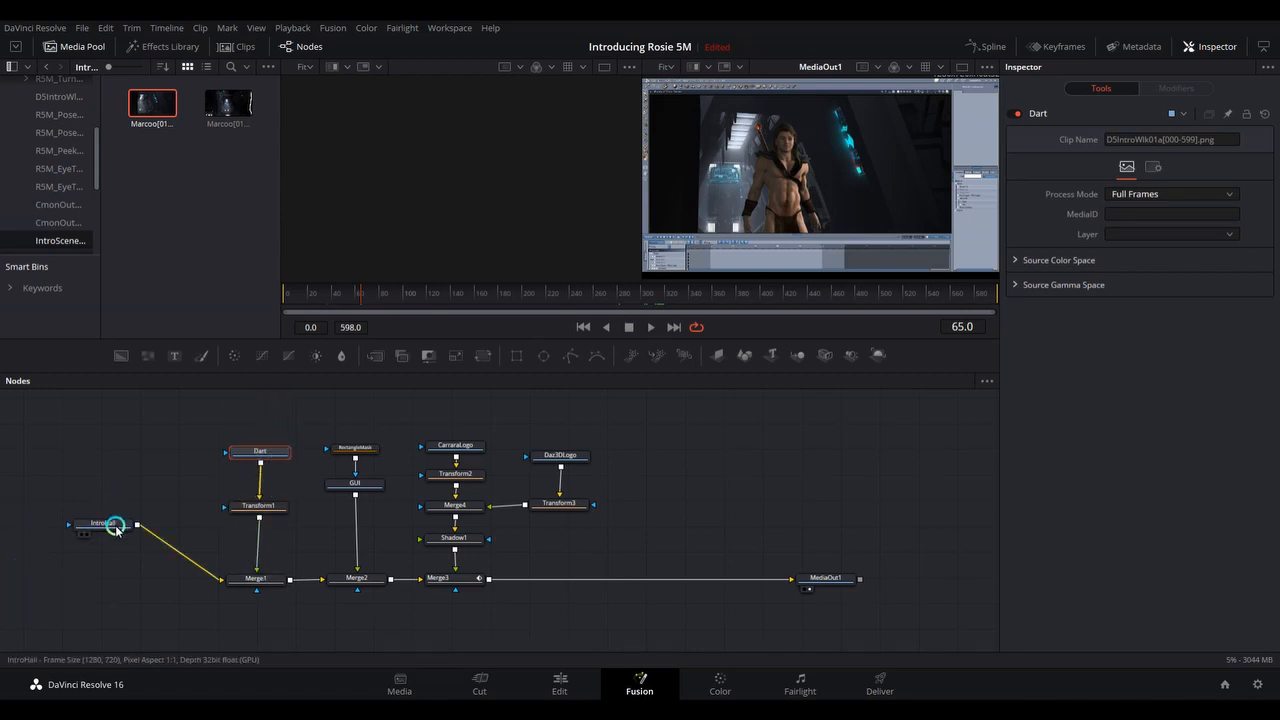
pyautogui.moveTo(110, 527); pyautogui.dragTo(118, 533)
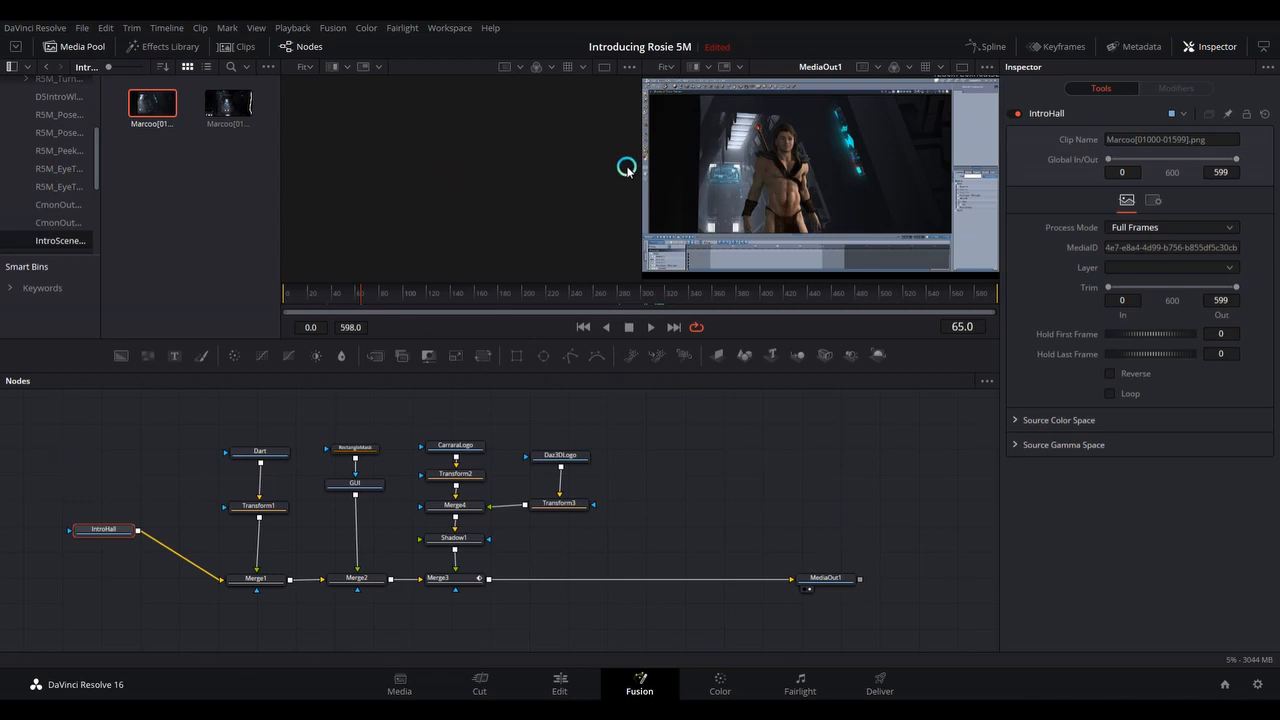
# Toggle MediaOut1 between the viewers, leaving it only in the second, and load the IntroHall node into the first viewer.
pyautogui.click(803, 590)
pyautogui.click(809, 590)
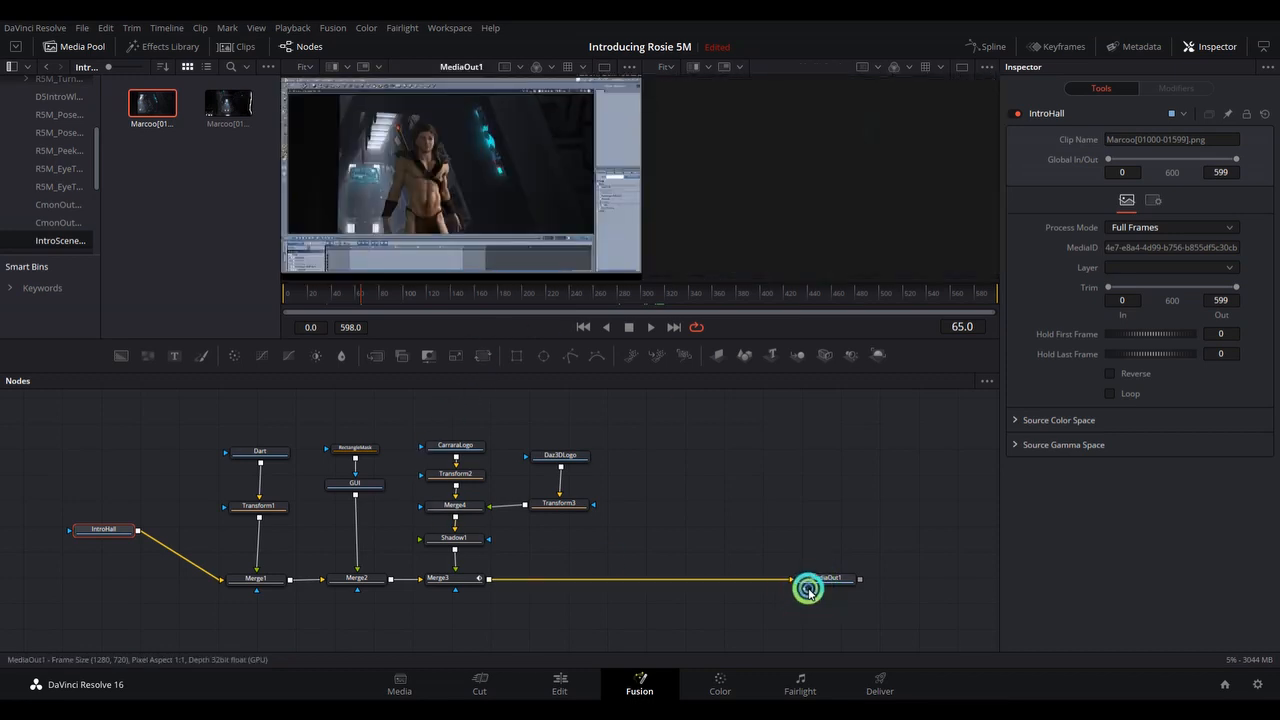
pyautogui.click(804, 589)
pyautogui.click(809, 590)
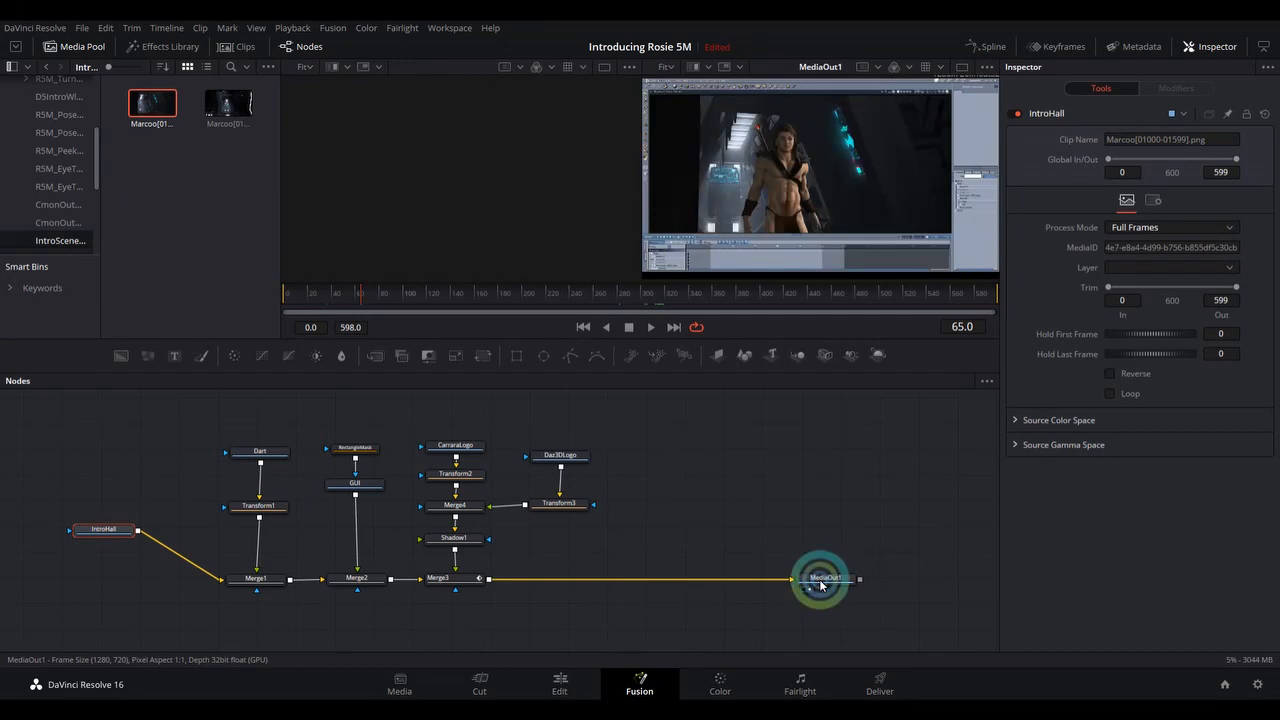
pyautogui.moveTo(127, 527); pyautogui.dragTo(371, 191)
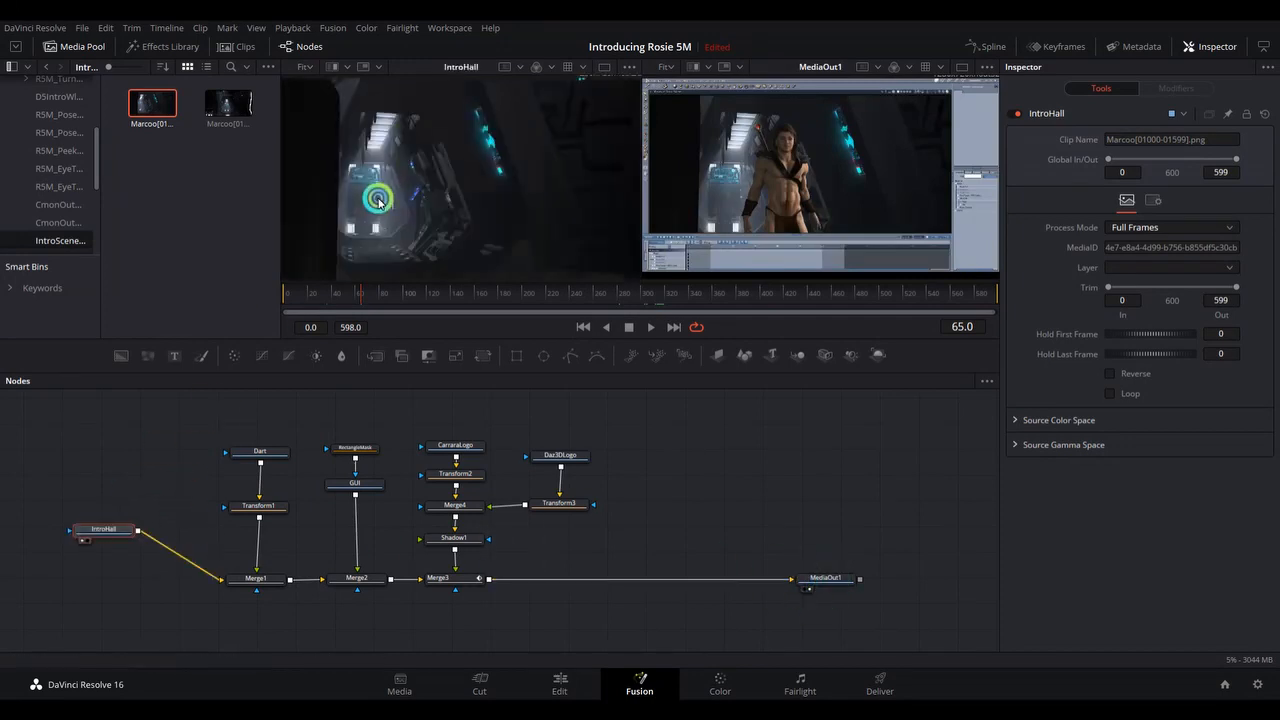
pyautogui.moveTo(281, 468)
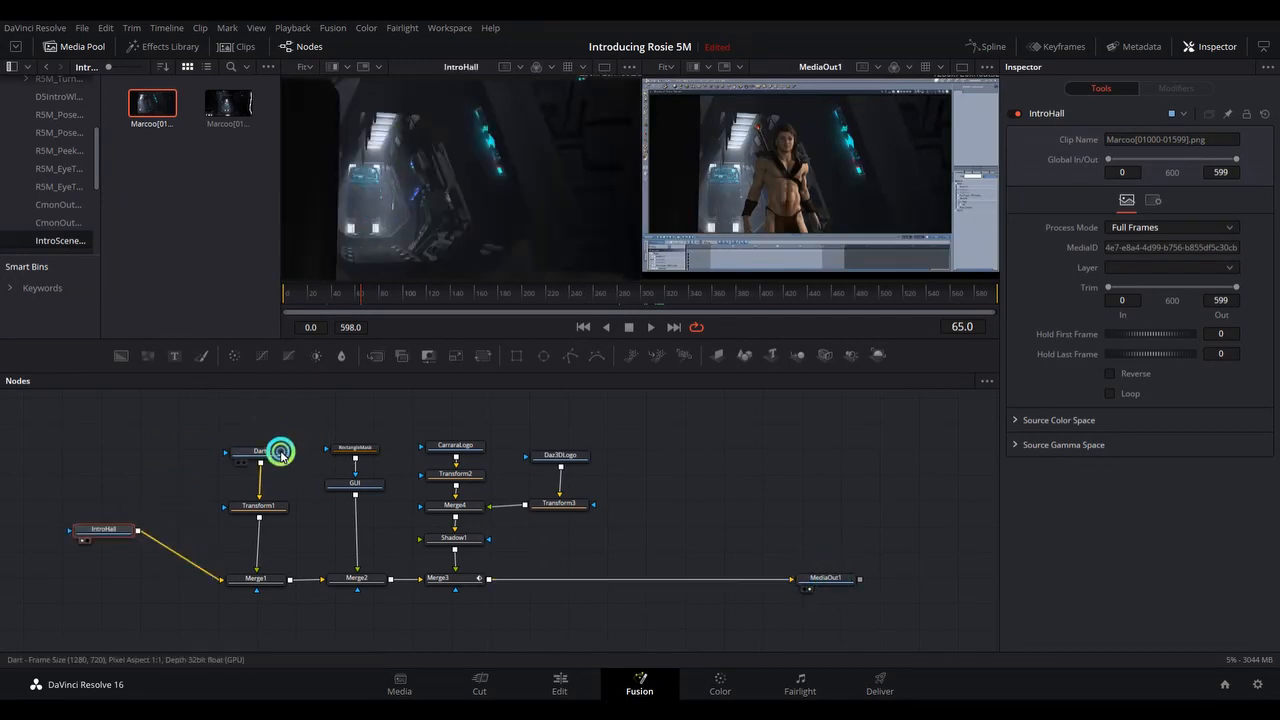
# View the Dart and IntroHall nodes separately in the first viewer, advance to frame 104, and load Merge1 there.
pyautogui.moveTo(281, 455); pyautogui.dragTo(463, 214)
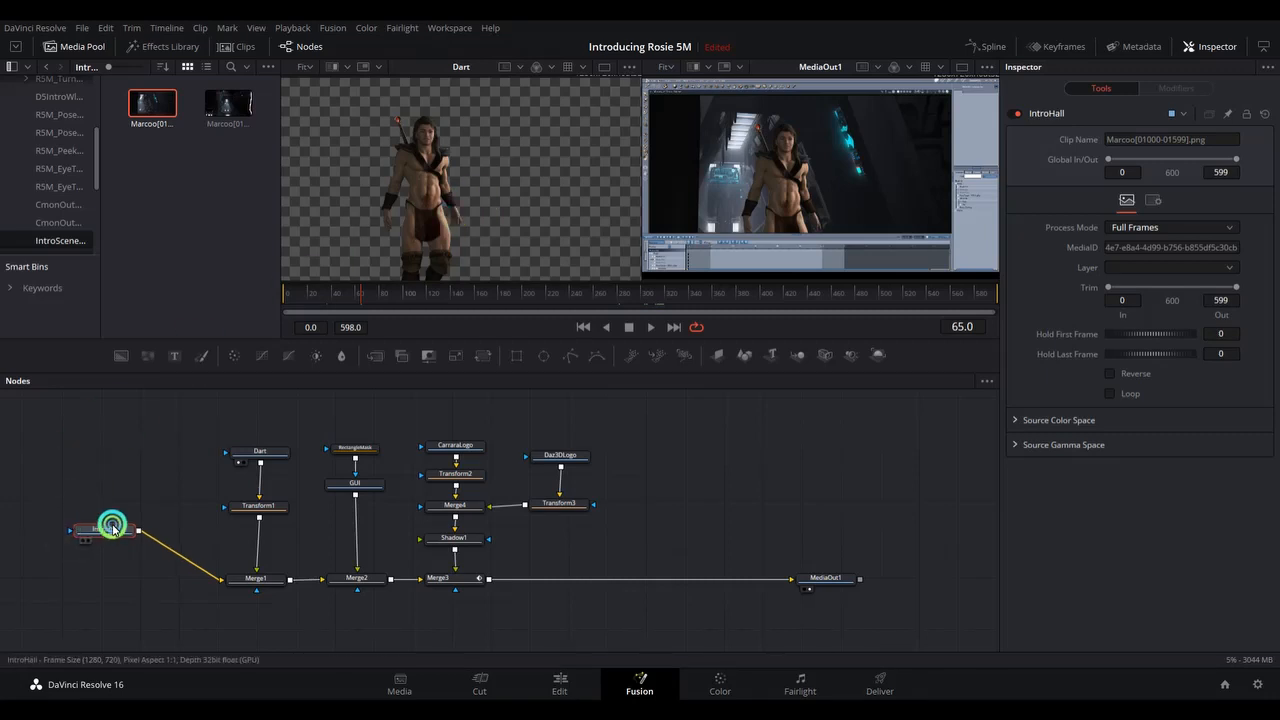
pyautogui.moveTo(112, 527); pyautogui.dragTo(480, 206)
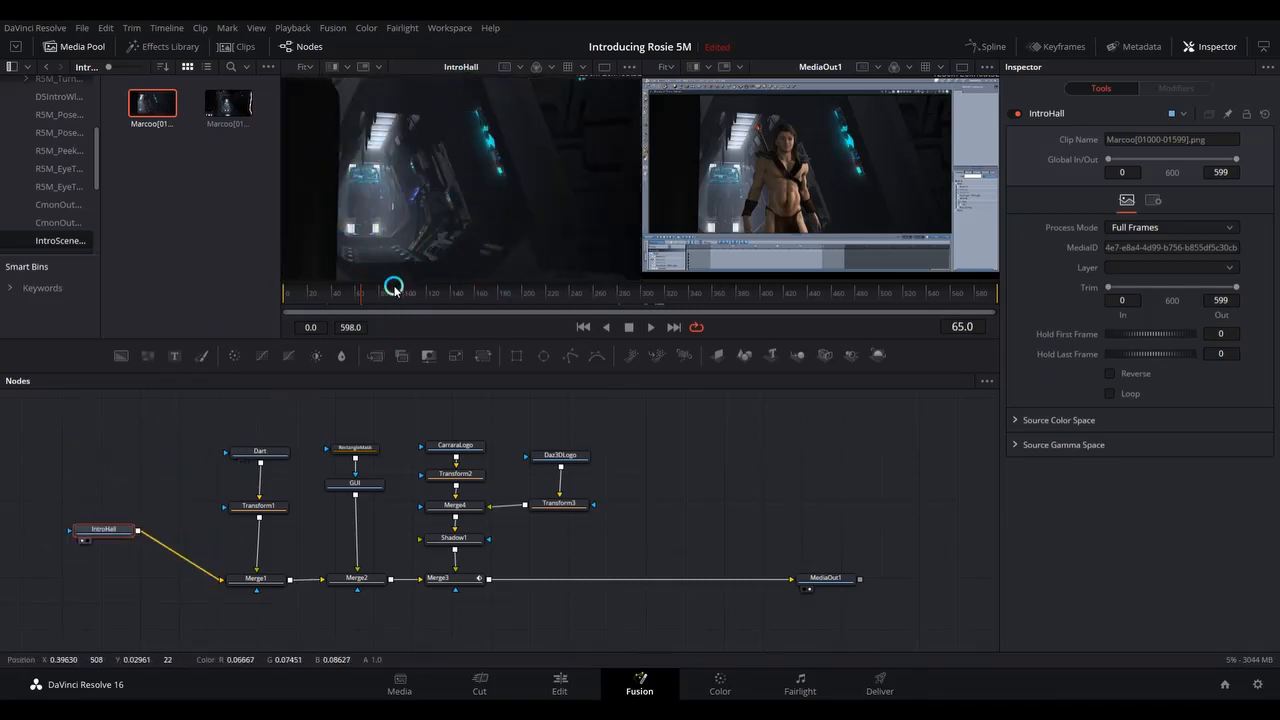
pyautogui.moveTo(360, 298); pyautogui.dragTo(406, 291)
pyautogui.moveTo(268, 453); pyautogui.dragTo(463, 246)
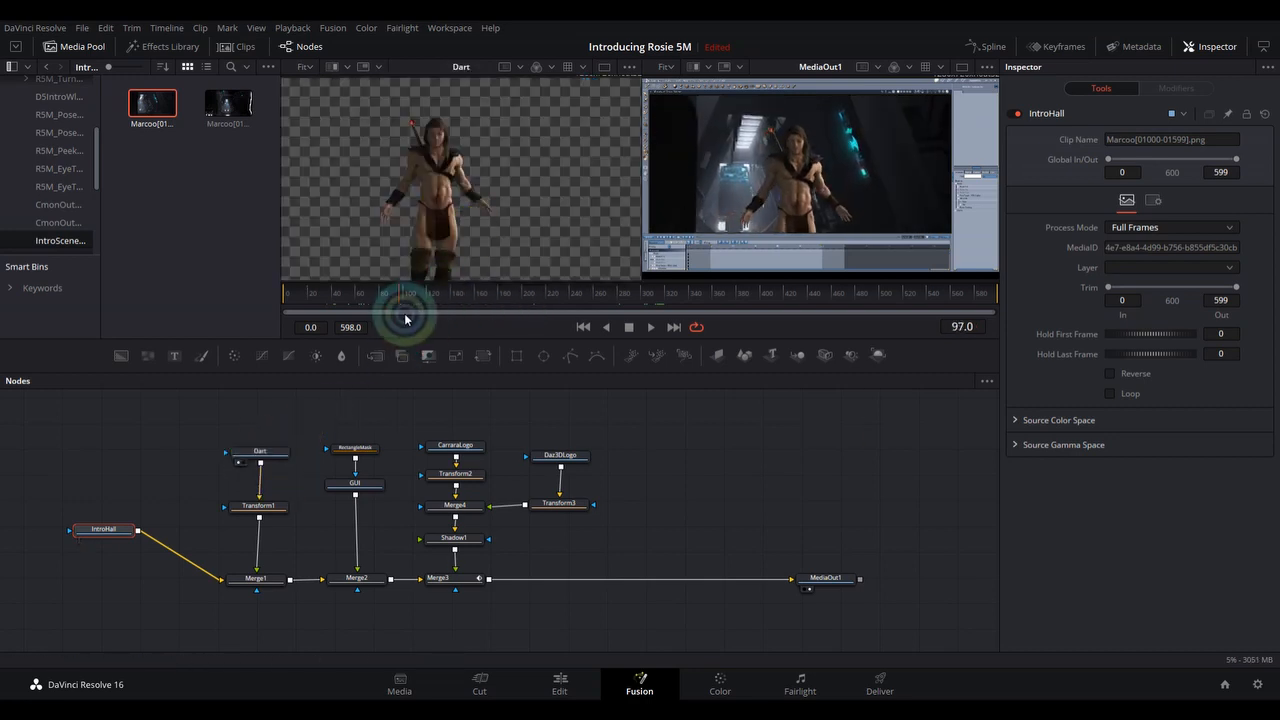
pyautogui.moveTo(400, 291)
pyautogui.mouseDown()
pyautogui.moveTo(343, 291)
pyautogui.moveTo(414, 295)
pyautogui.mouseUp()
pyautogui.moveTo(274, 585); pyautogui.dragTo(457, 154)
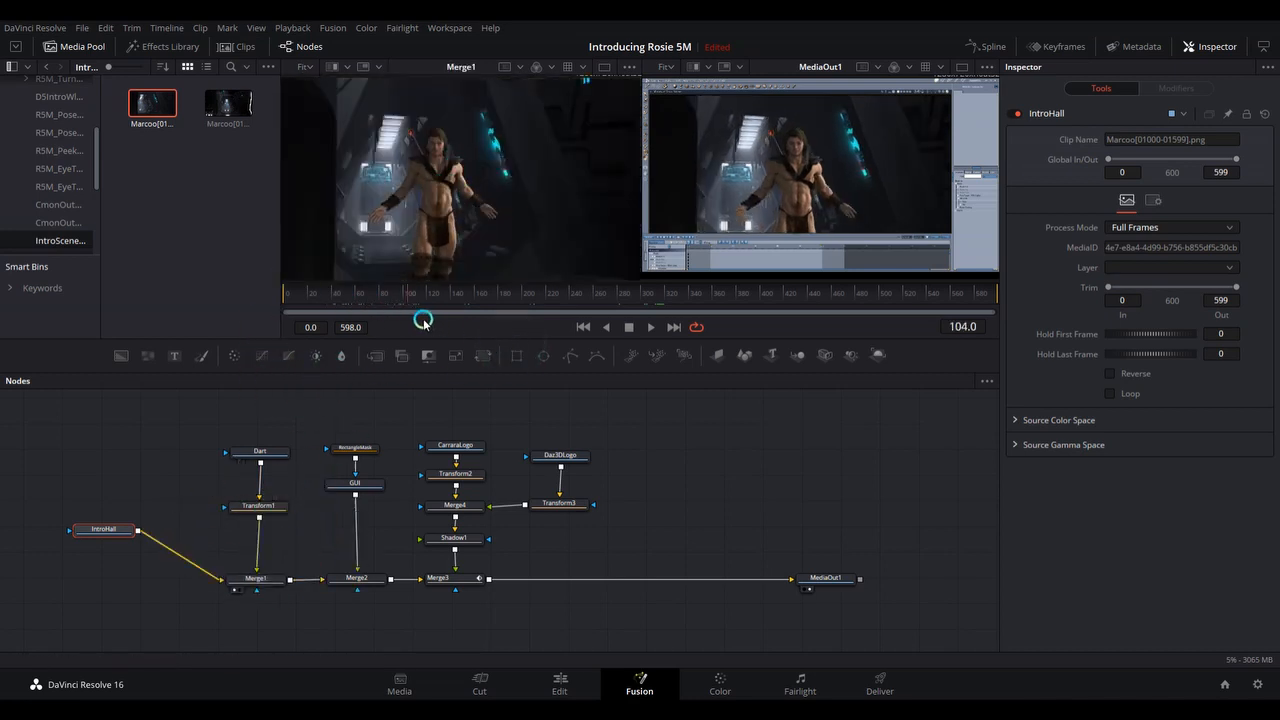
# Select Transform1, view GUI and RectangleMask in the first viewer, and compare the Merge1 and Merge2 outputs there.
pyautogui.click(277, 507)
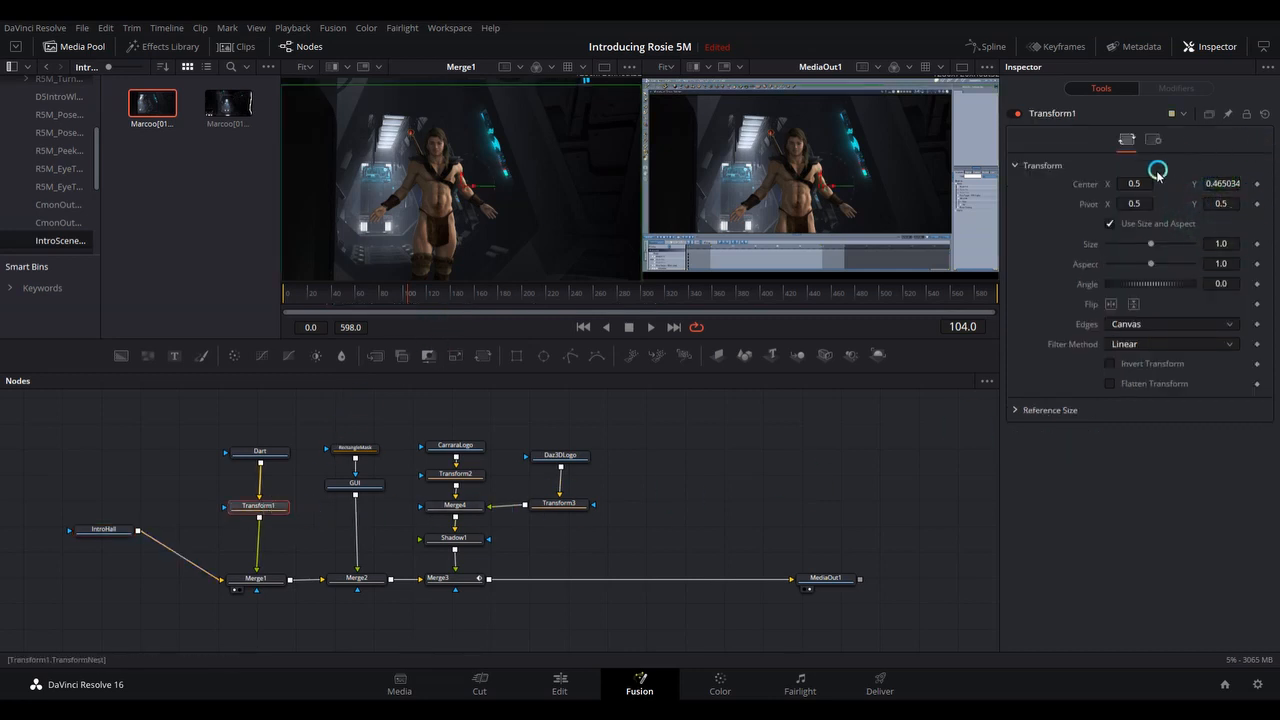
pyautogui.click(336, 493)
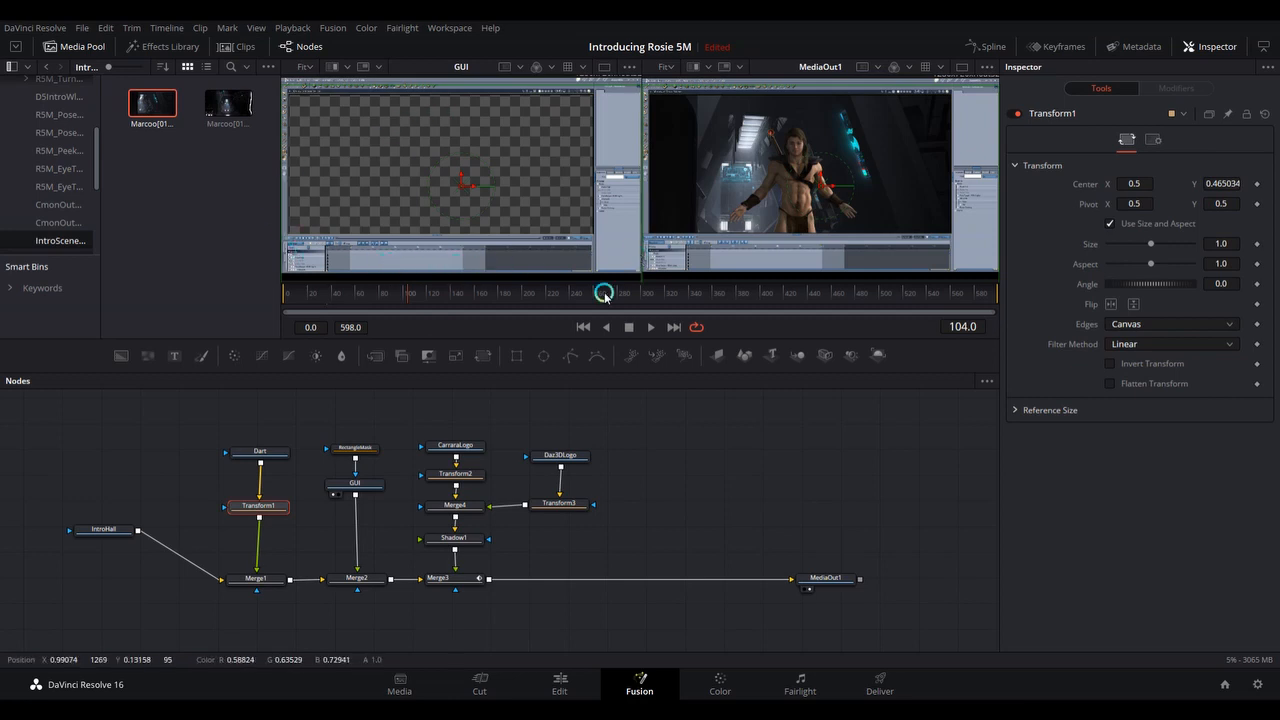
pyautogui.moveTo(371, 448); pyautogui.dragTo(463, 177)
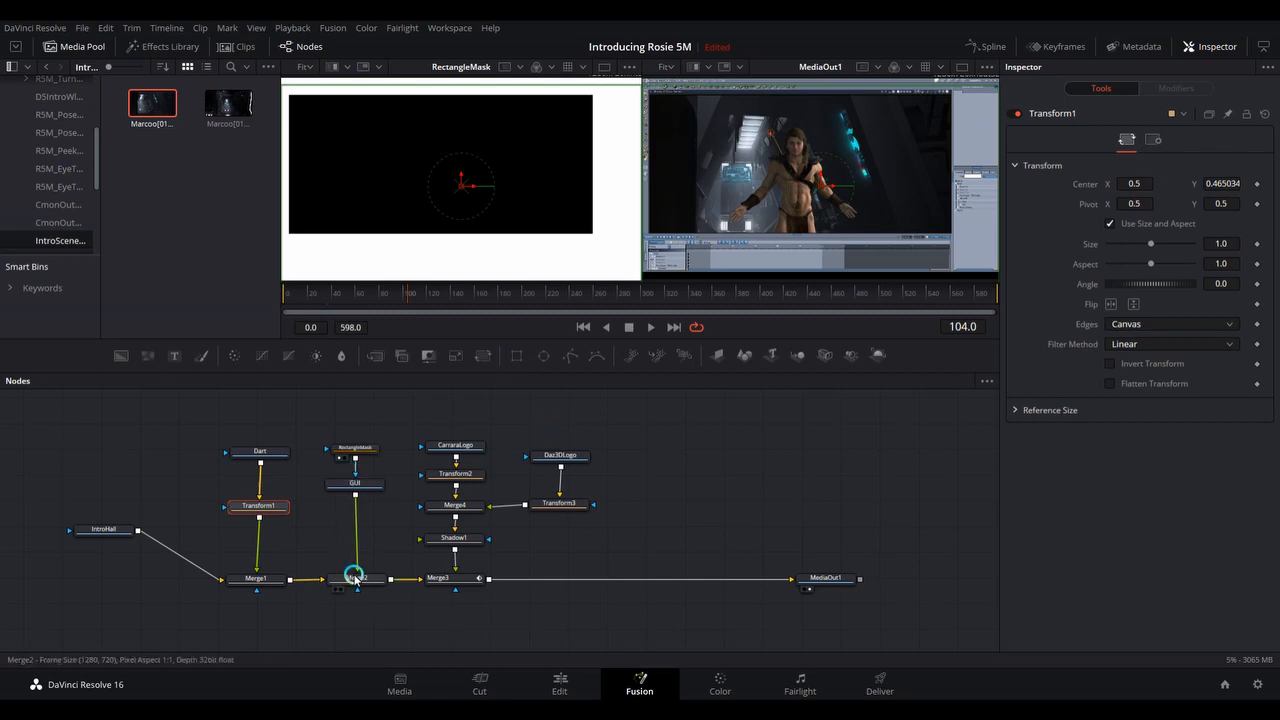
pyautogui.moveTo(354, 577); pyautogui.dragTo(465, 177)
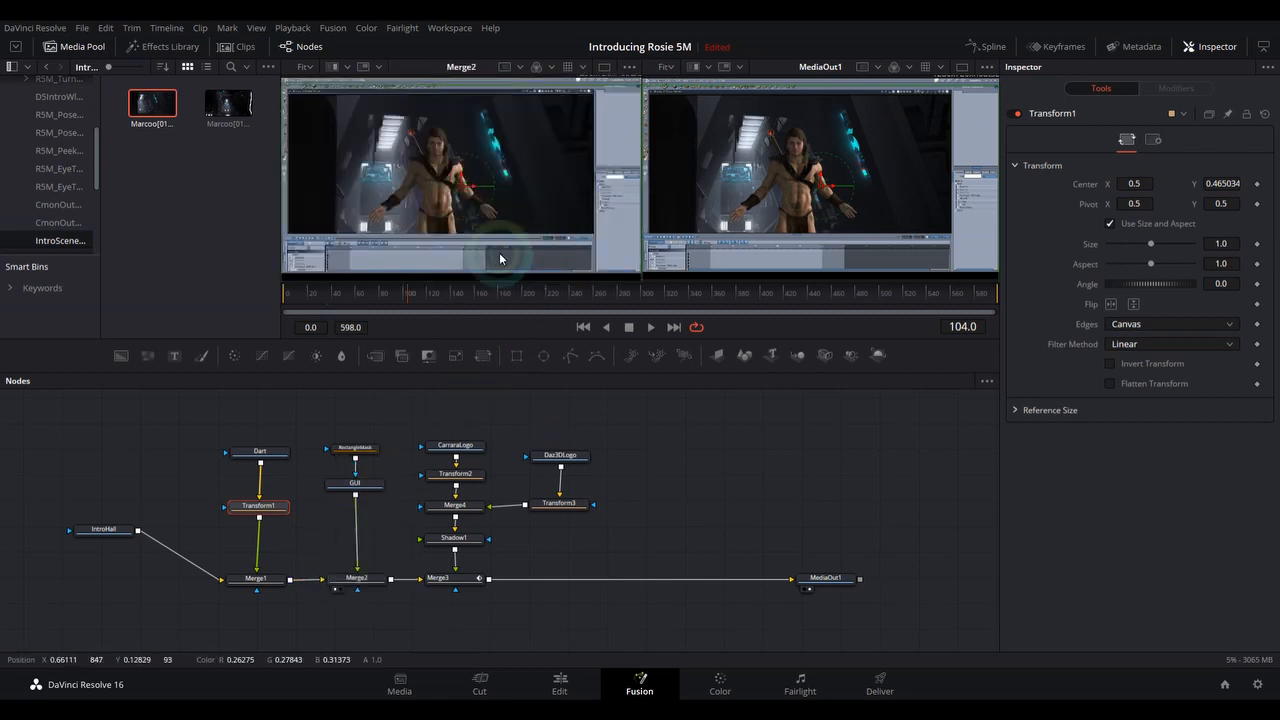
pyautogui.moveTo(258, 578); pyautogui.dragTo(444, 188)
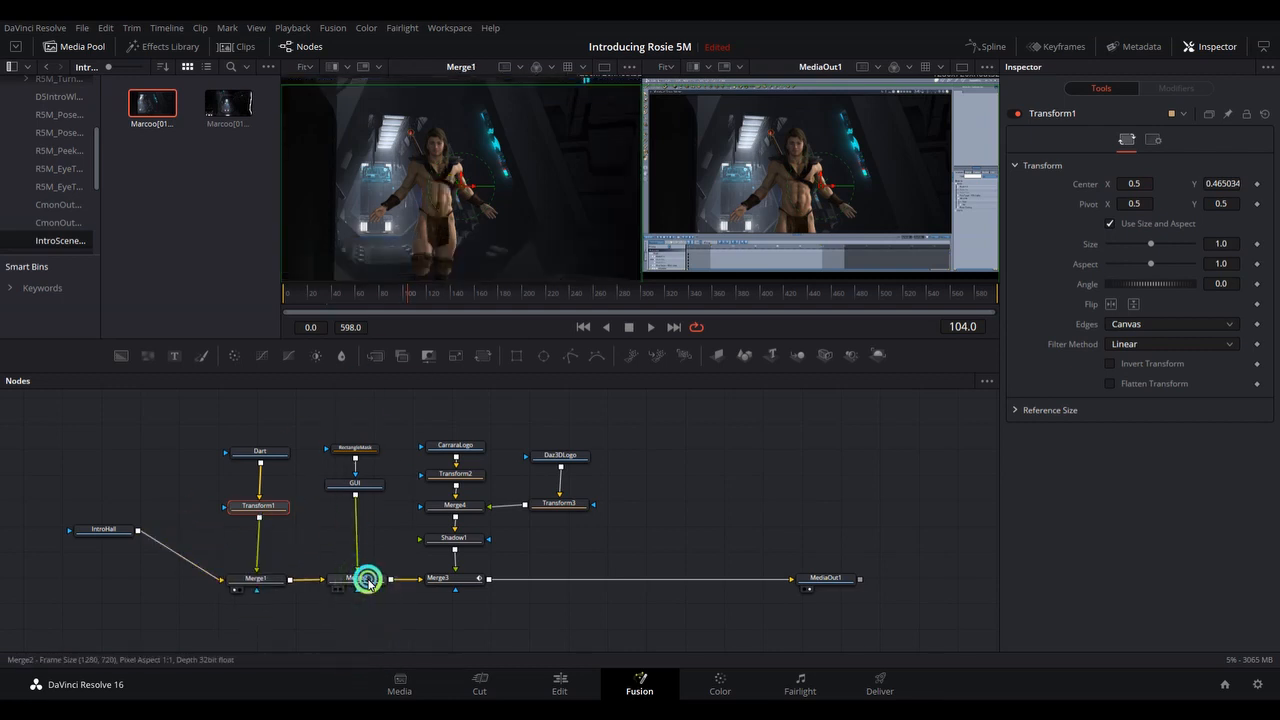
pyautogui.moveTo(366, 580); pyautogui.dragTo(491, 165)
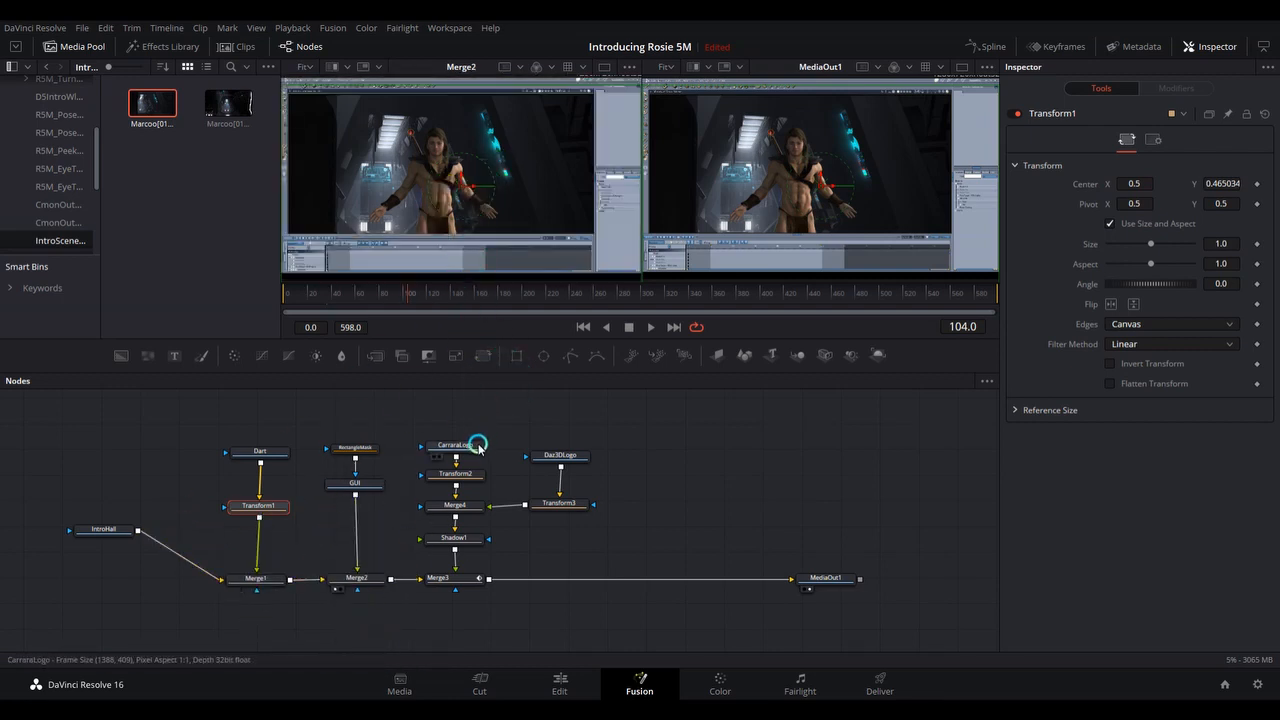
# View the CarraraLogo, Daz3DLogo, Merge4 and Merge3 nodes one after another in the first viewer.
pyautogui.moveTo(478, 445); pyautogui.dragTo(514, 175)
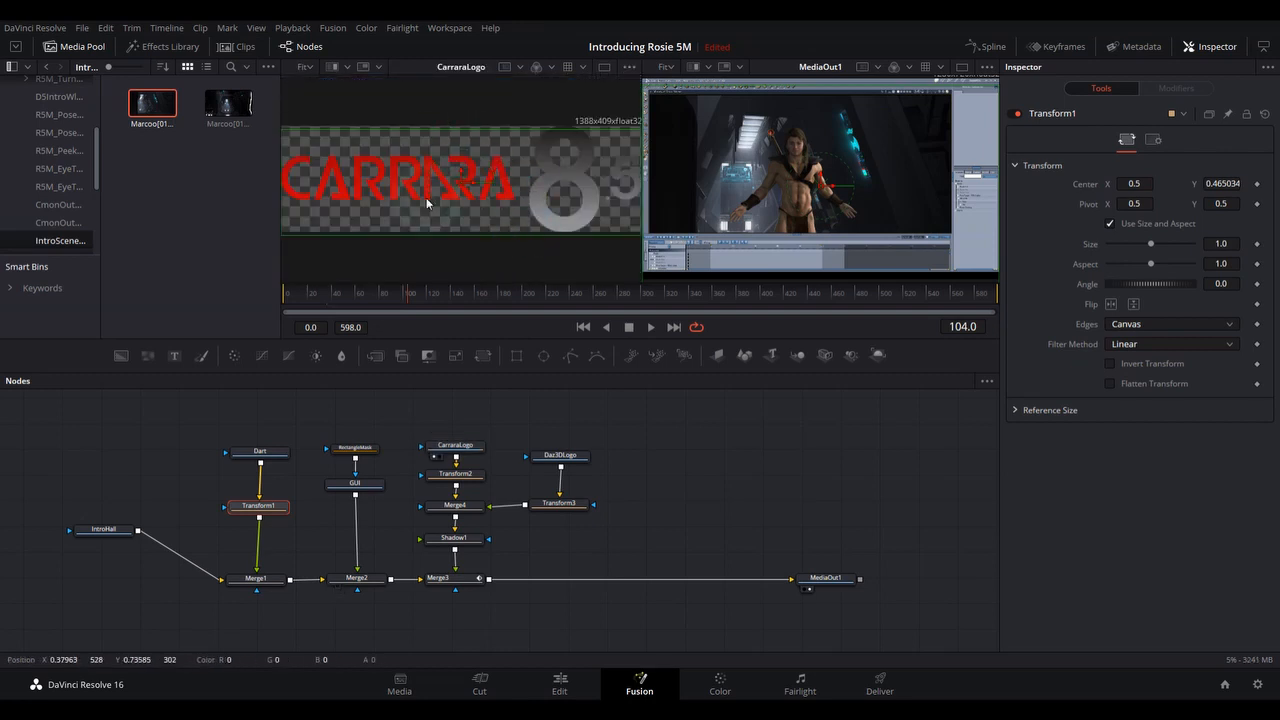
pyautogui.moveTo(557, 447); pyautogui.dragTo(490, 204)
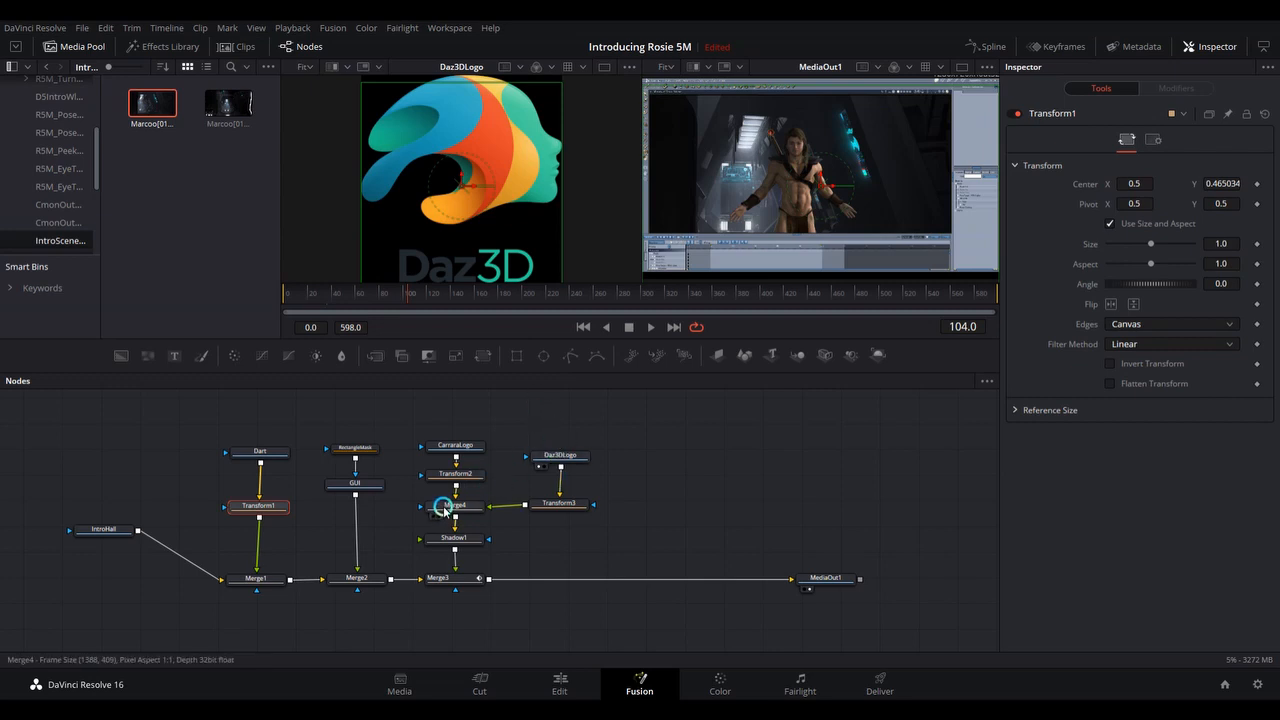
pyautogui.moveTo(448, 507); pyautogui.dragTo(476, 222)
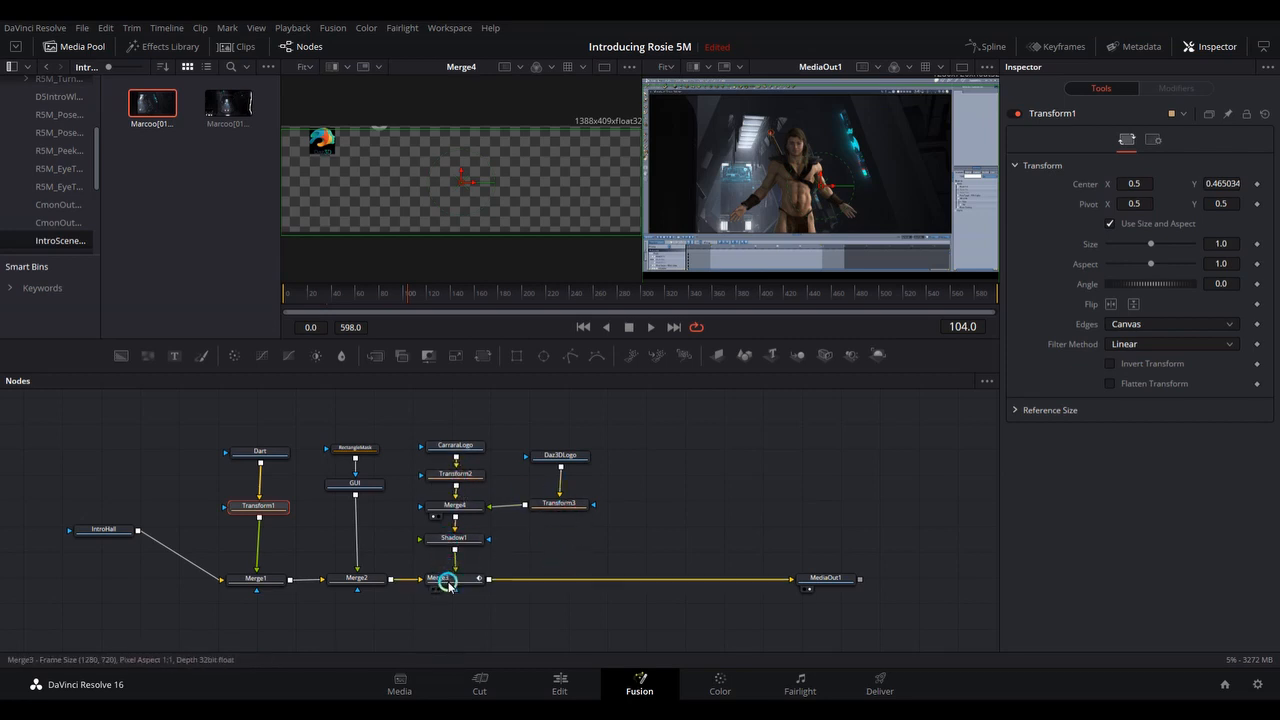
pyautogui.moveTo(453, 578); pyautogui.dragTo(443, 251)
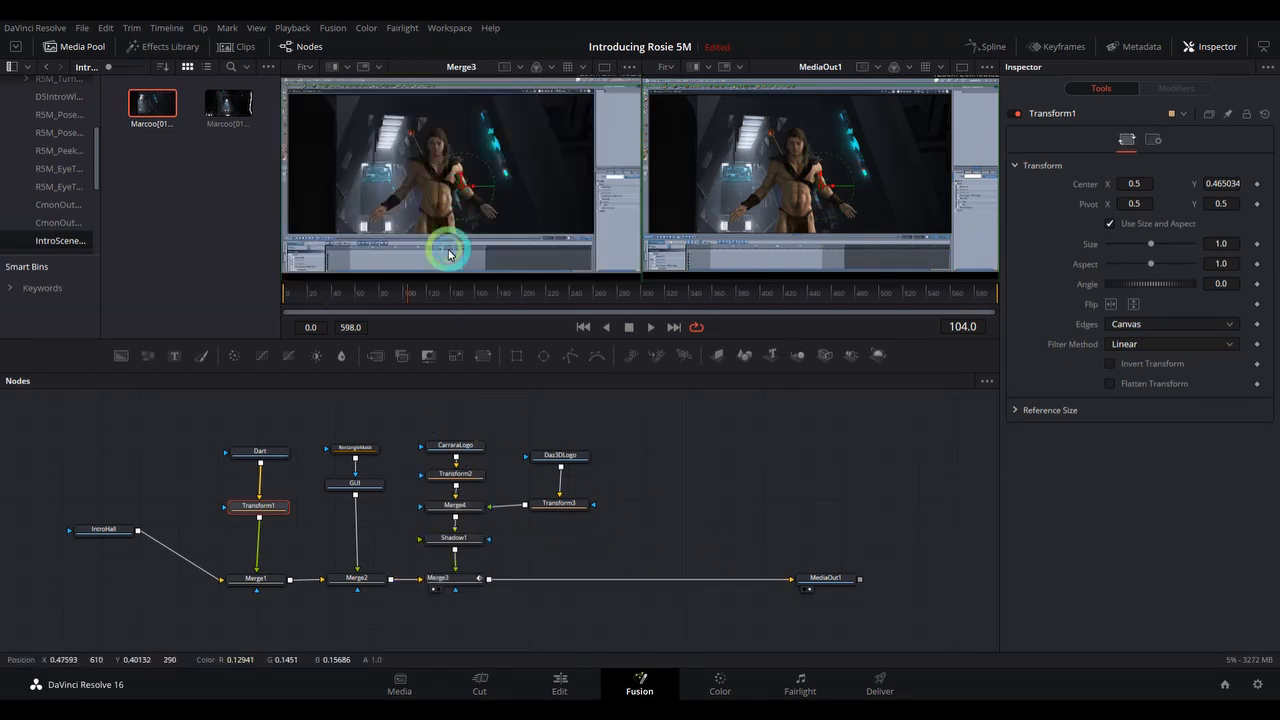
# Go to frame 184 and select the Merge3 node to examine its keyframed Blend setting.
pyautogui.moveTo(482, 289); pyautogui.dragTo(503, 292)
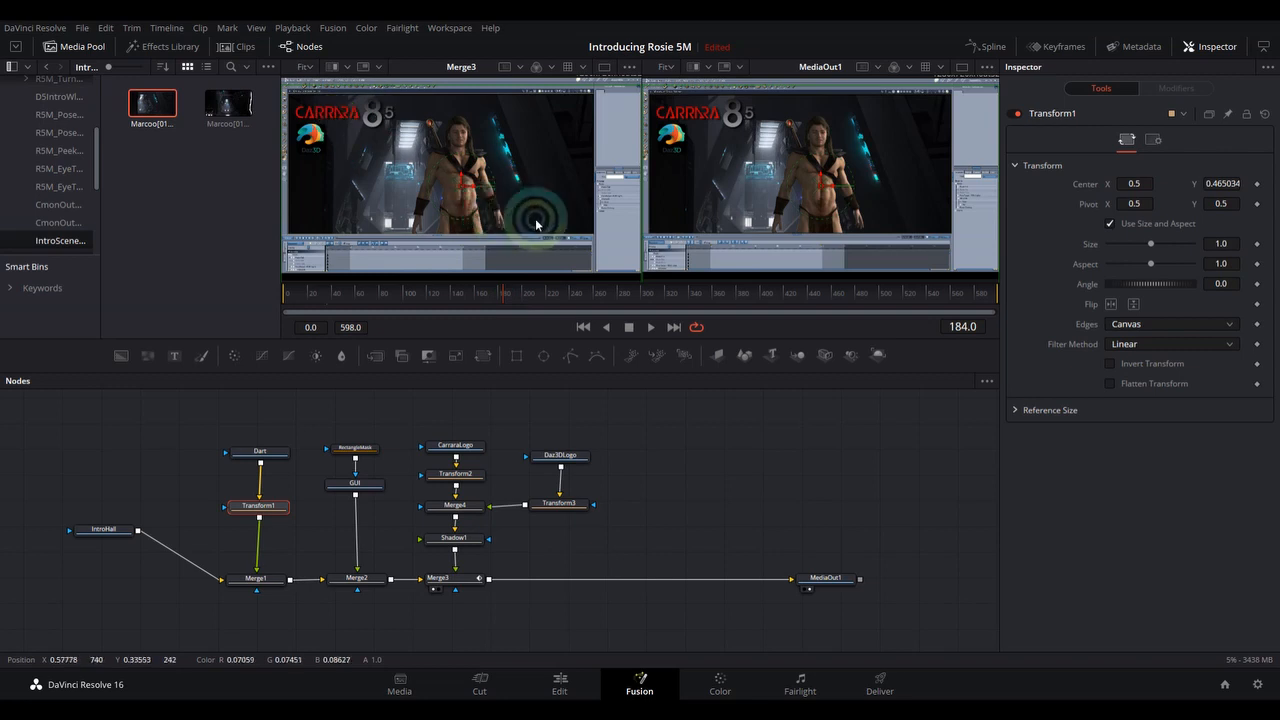
pyautogui.click(464, 578)
pyautogui.click(1120, 380)
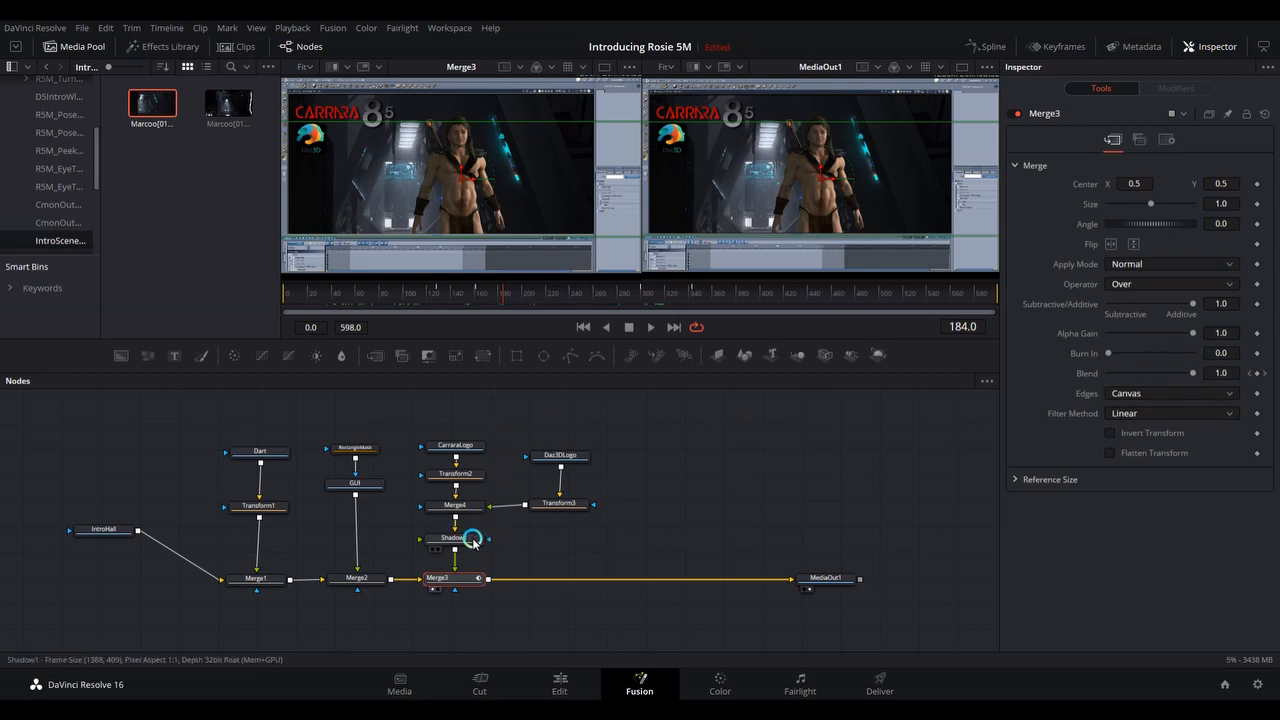
pyautogui.moveTo(473, 541)
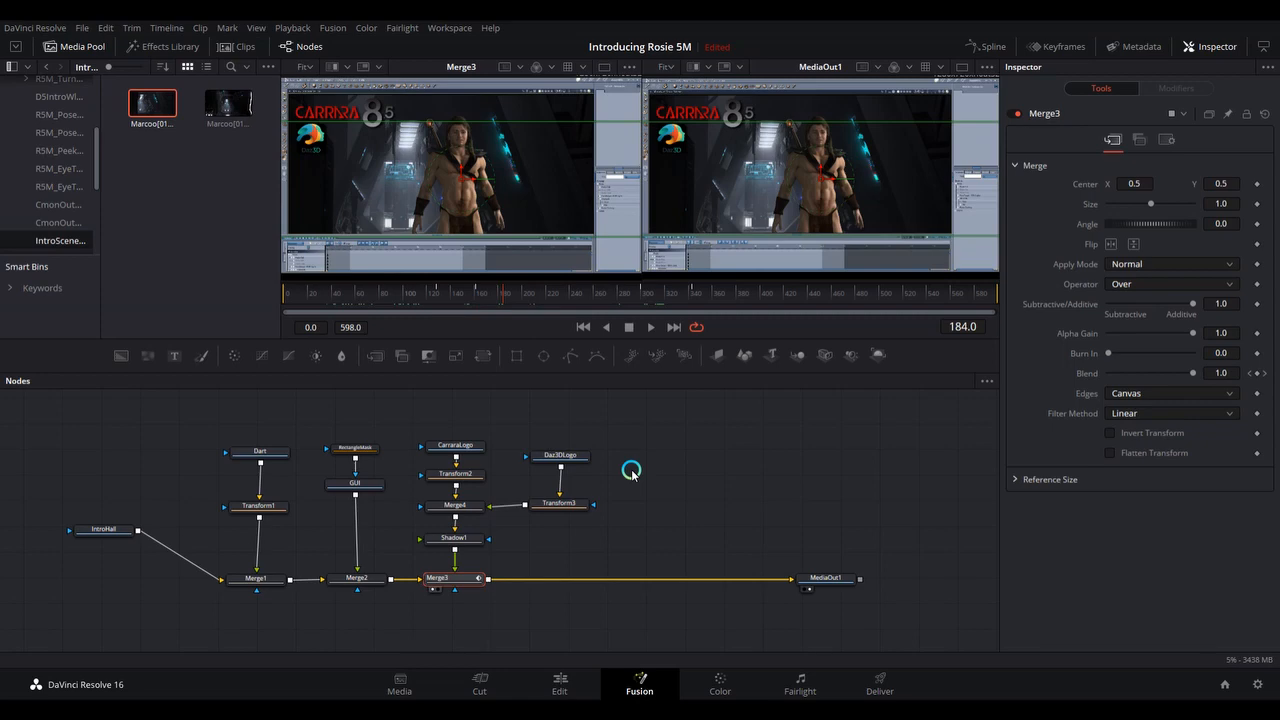
# Return to the Edit page, place the playhead at 01:00:35:12 over the second Video 1 clip, and open that clip in Fusion.
pyautogui.click(557, 688)
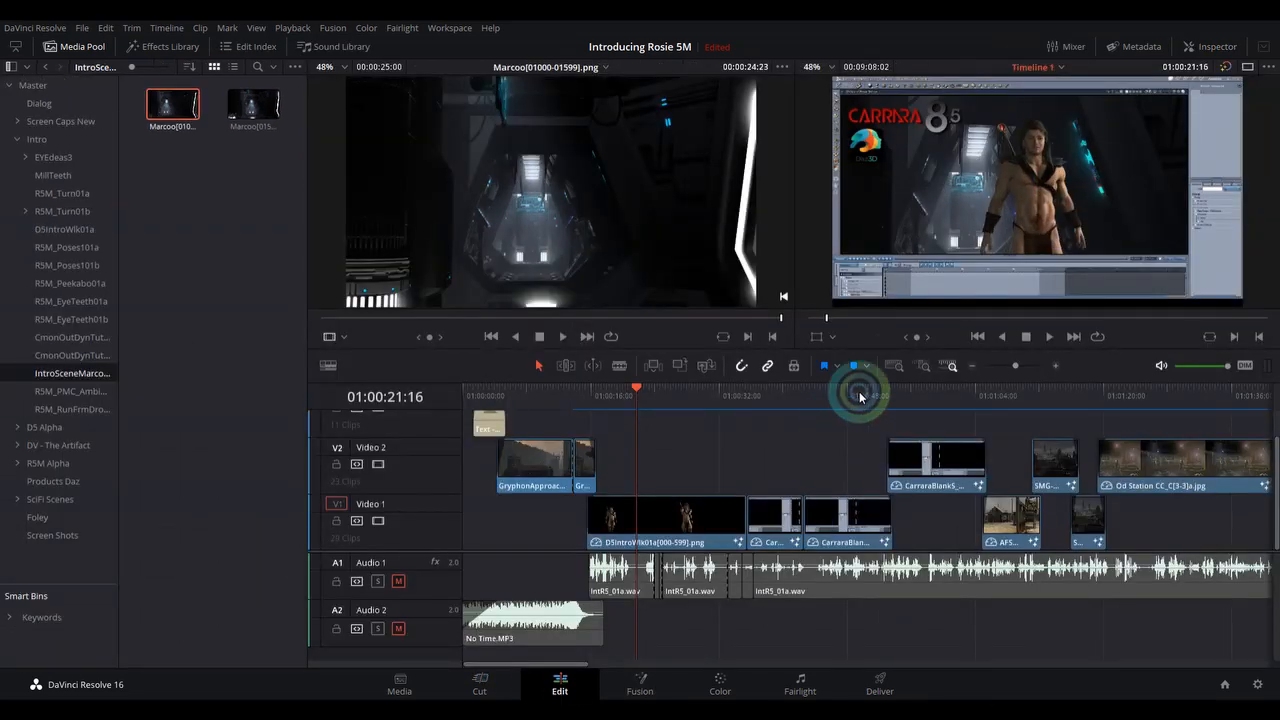
pyautogui.moveTo(828, 318)
pyautogui.mouseDown()
pyautogui.moveTo(846, 314)
pyautogui.moveTo(824, 318)
pyautogui.mouseUp()
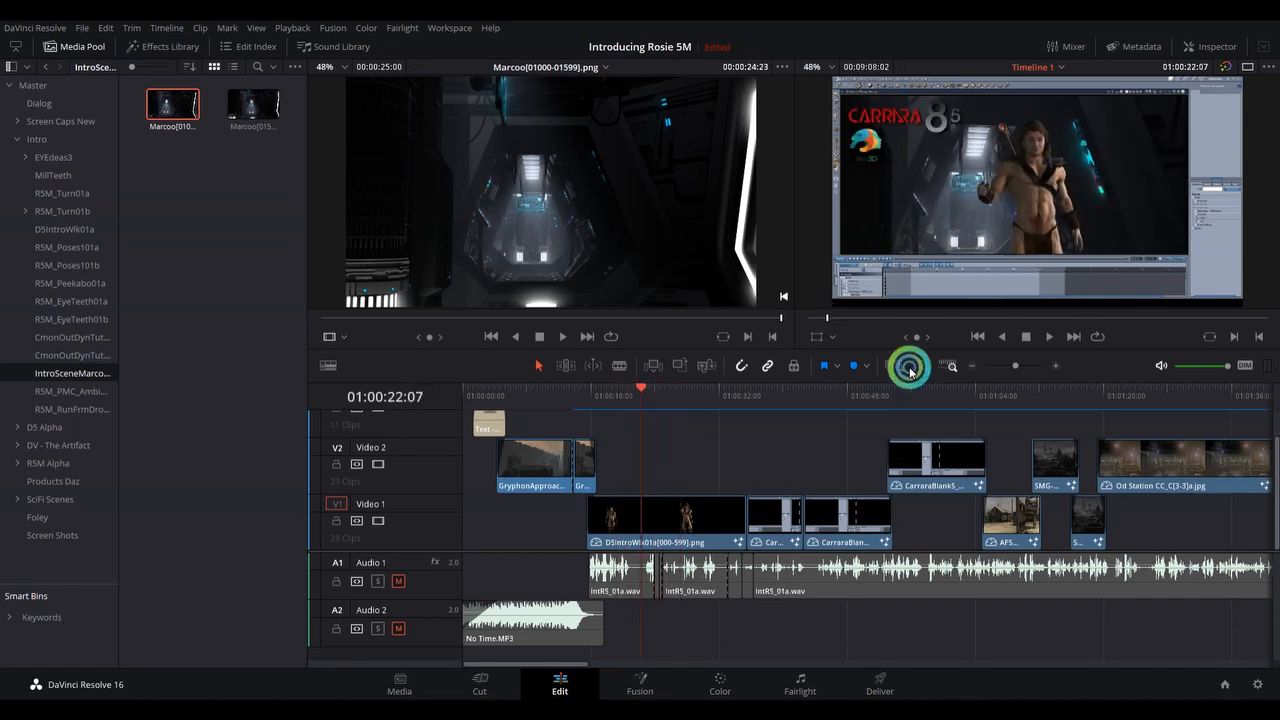
pyautogui.click(743, 398)
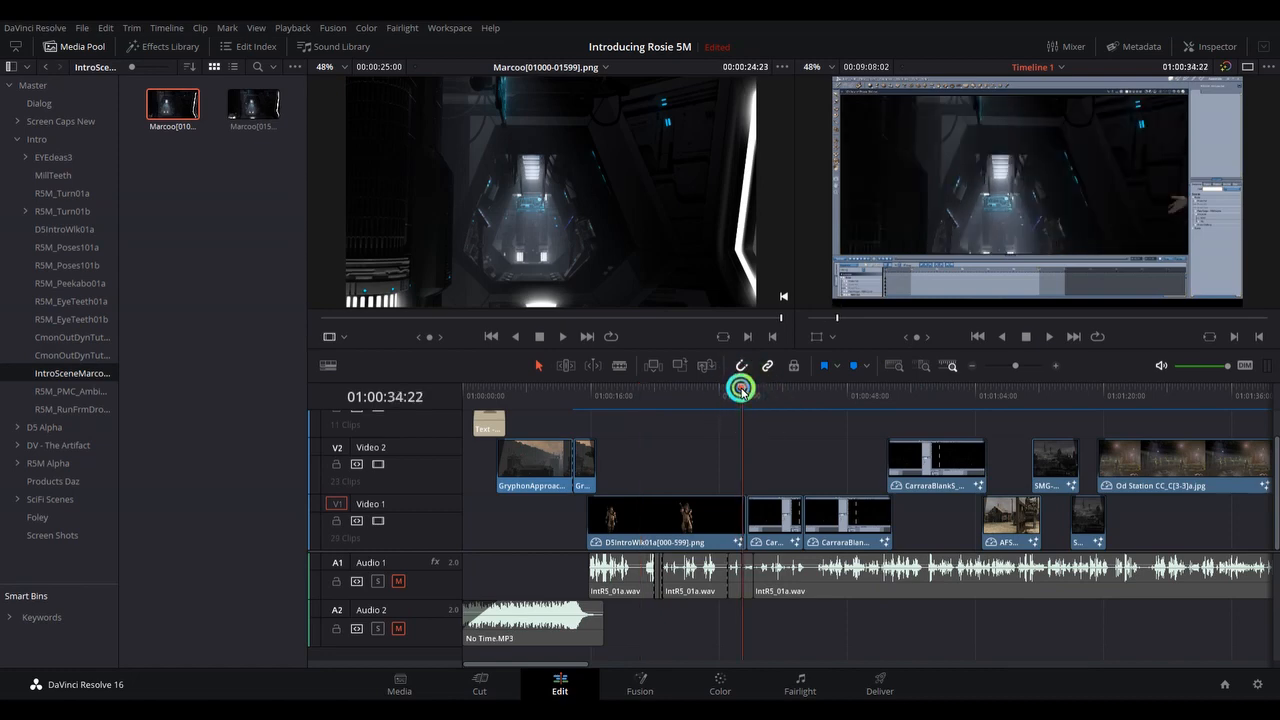
pyautogui.moveTo(741, 389); pyautogui.dragTo(747, 390)
pyautogui.click(765, 510)
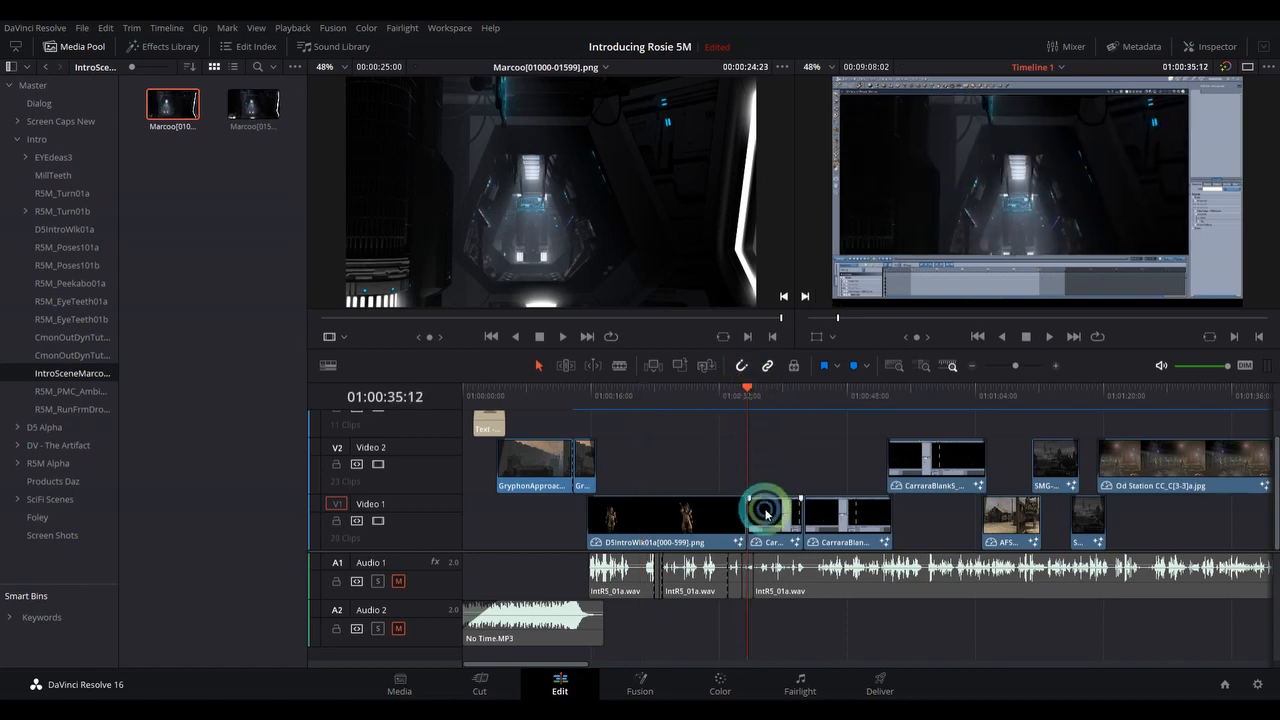
pyautogui.click(644, 688)
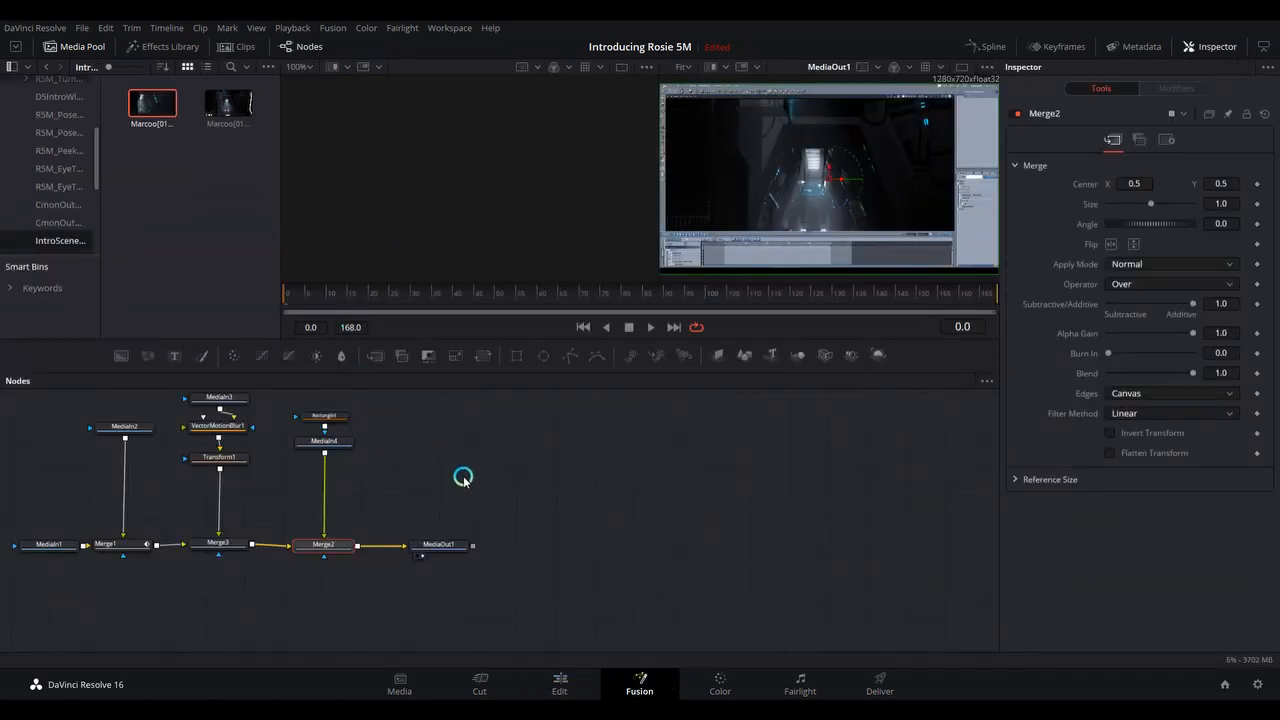
# Move the MediaIn1 node up and away from the merge row, roughly level with MediaIn2.
pyautogui.moveTo(463, 478); pyautogui.dragTo(690, 514)
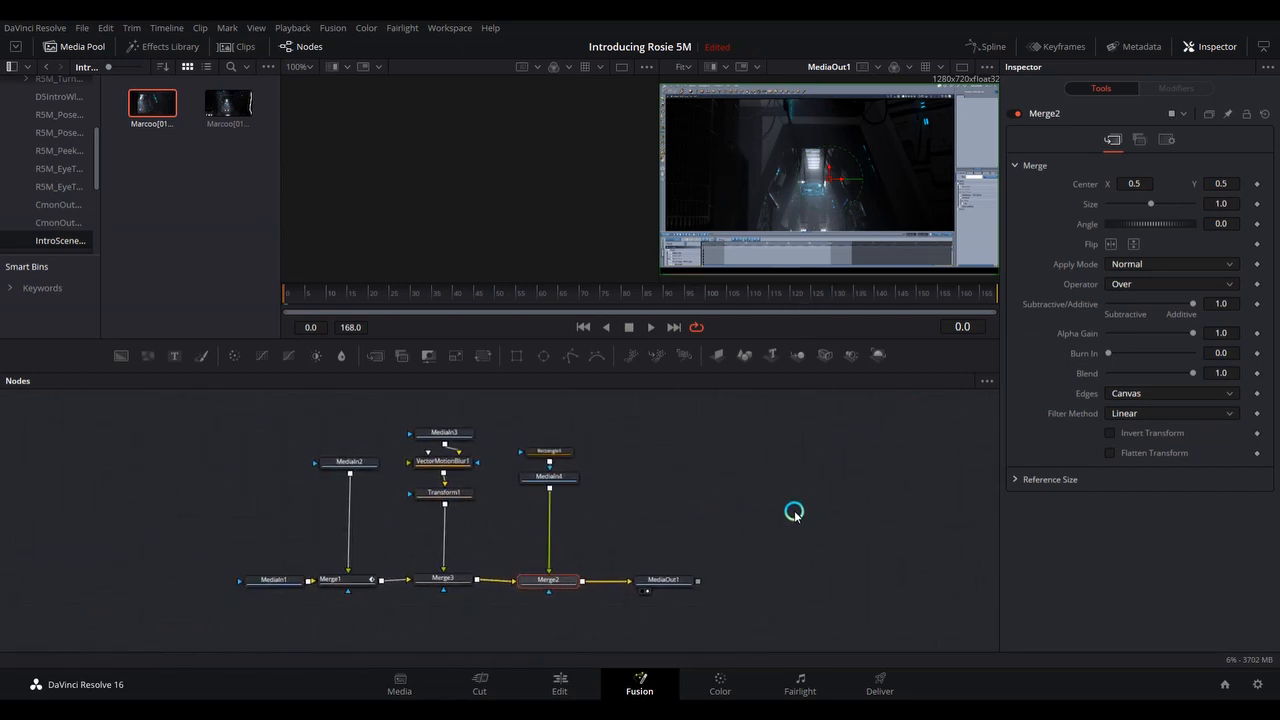
pyautogui.moveTo(263, 581); pyautogui.dragTo(197, 476)
pyautogui.click(252, 583)
pyautogui.click(249, 583)
pyautogui.click(187, 468)
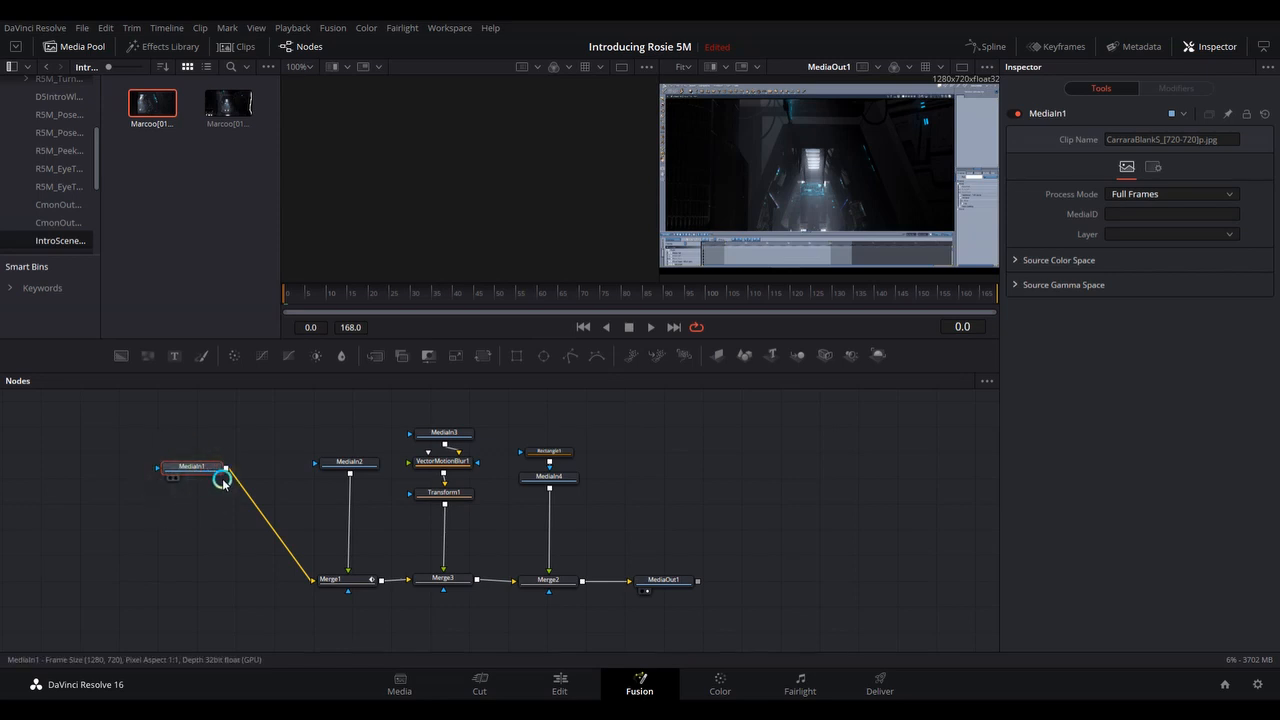
pyautogui.click(349, 467)
pyautogui.click(446, 438)
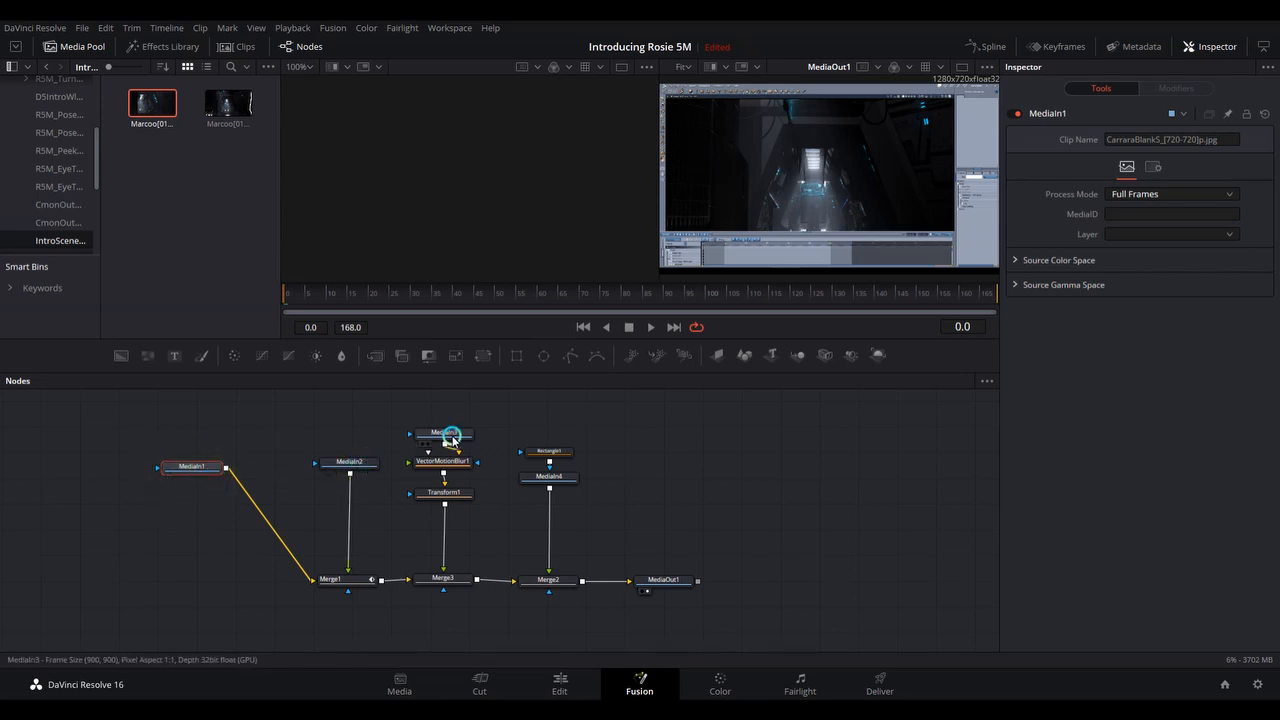
pyautogui.click(550, 452)
pyautogui.click(549, 478)
pyautogui.click(352, 463)
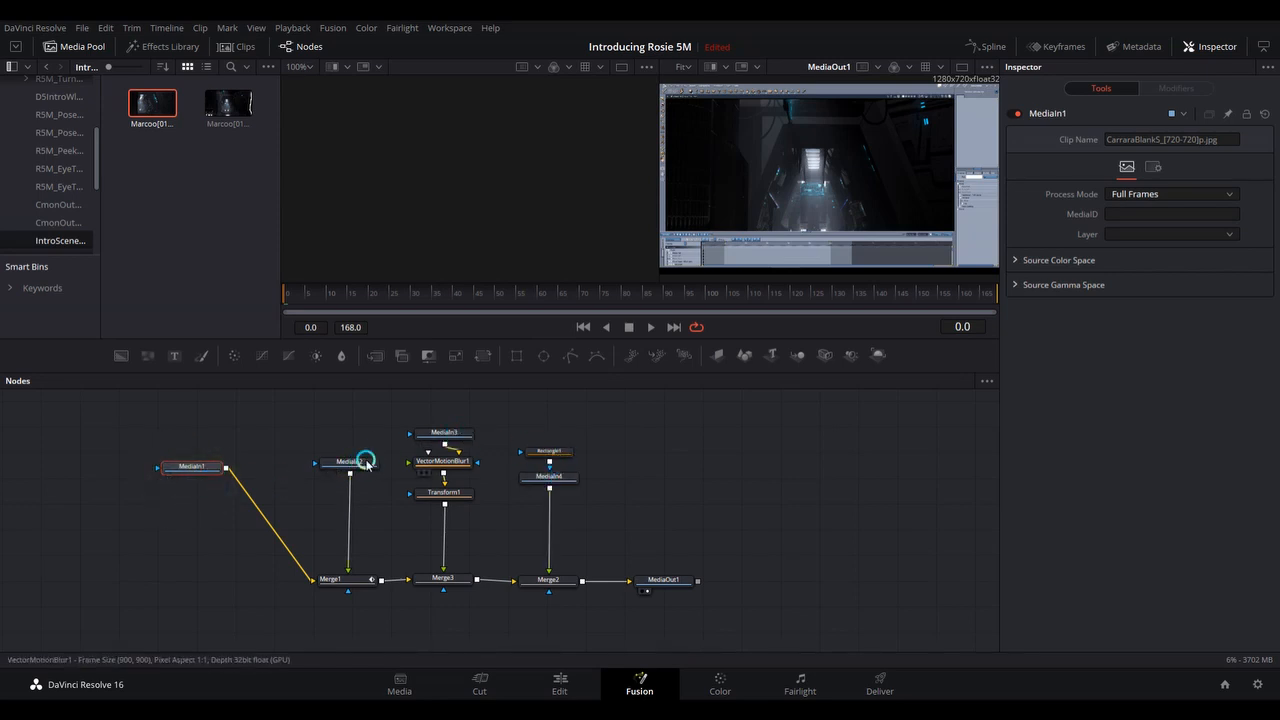
# Rename the MediaIn1 node to Gui.
pyautogui.click(184, 467)
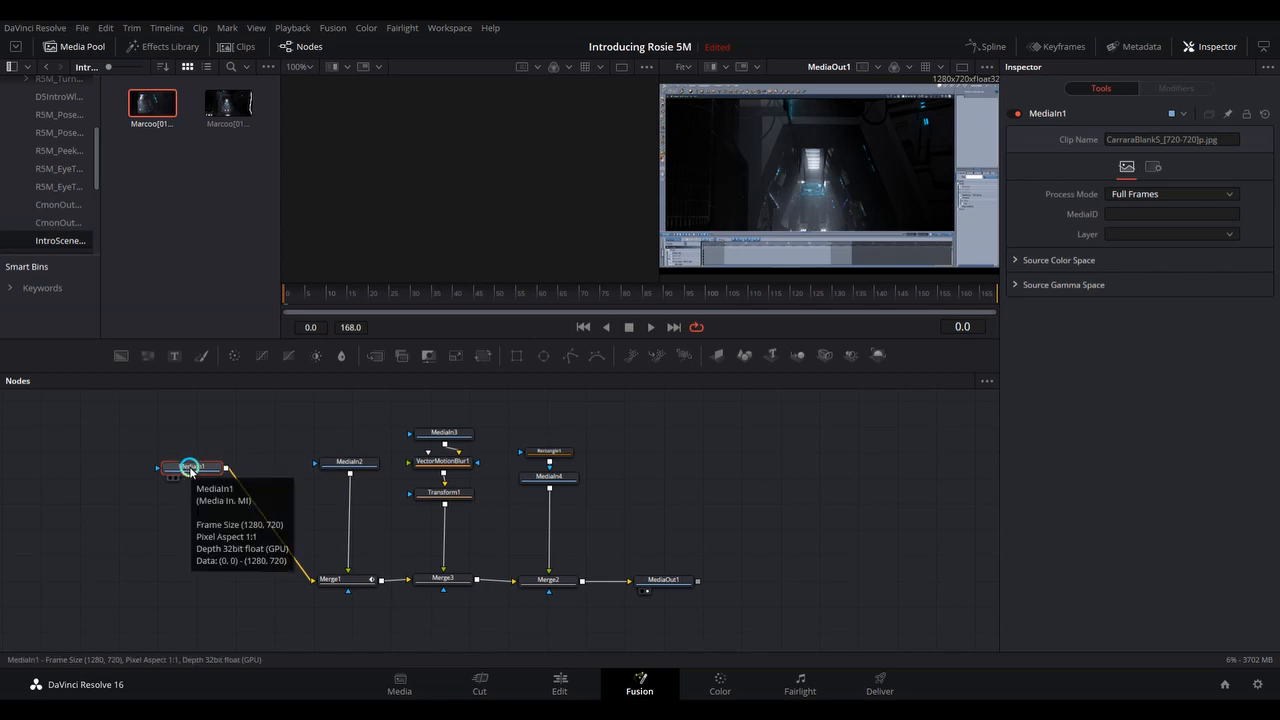
pyautogui.rightClick(189, 466)
pyautogui.click(242, 352)
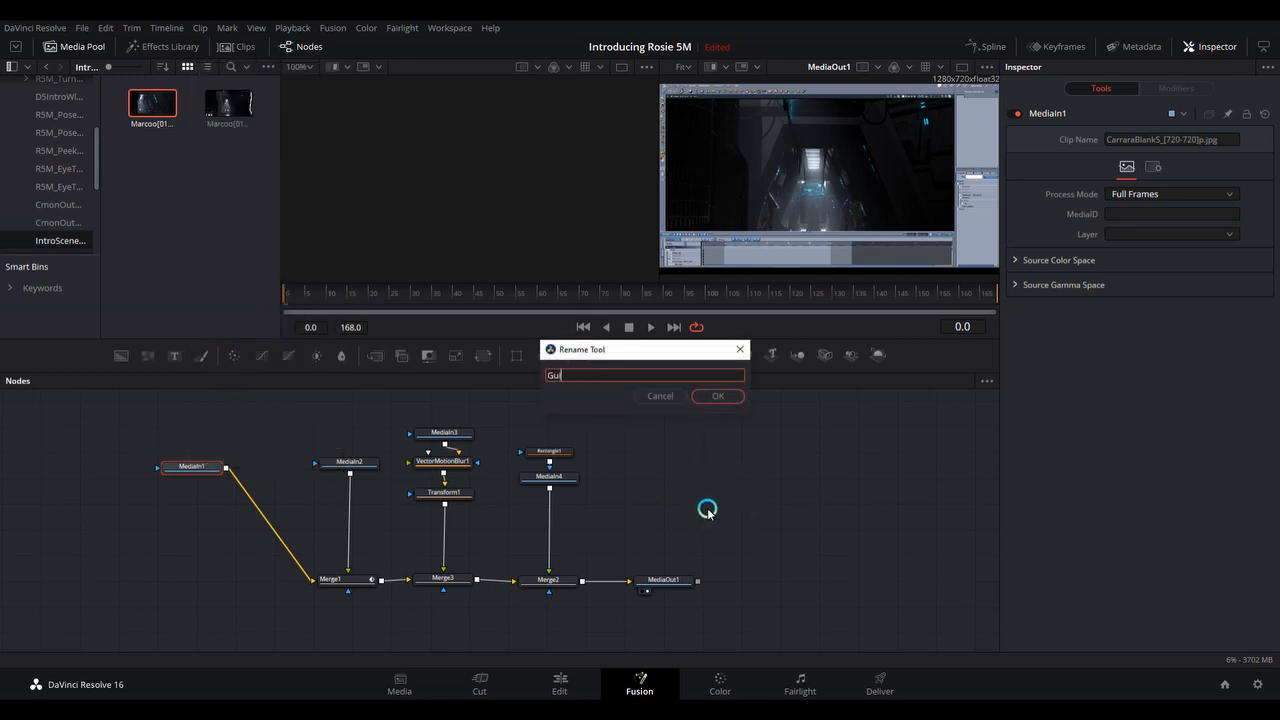
pyautogui.click(697, 397)
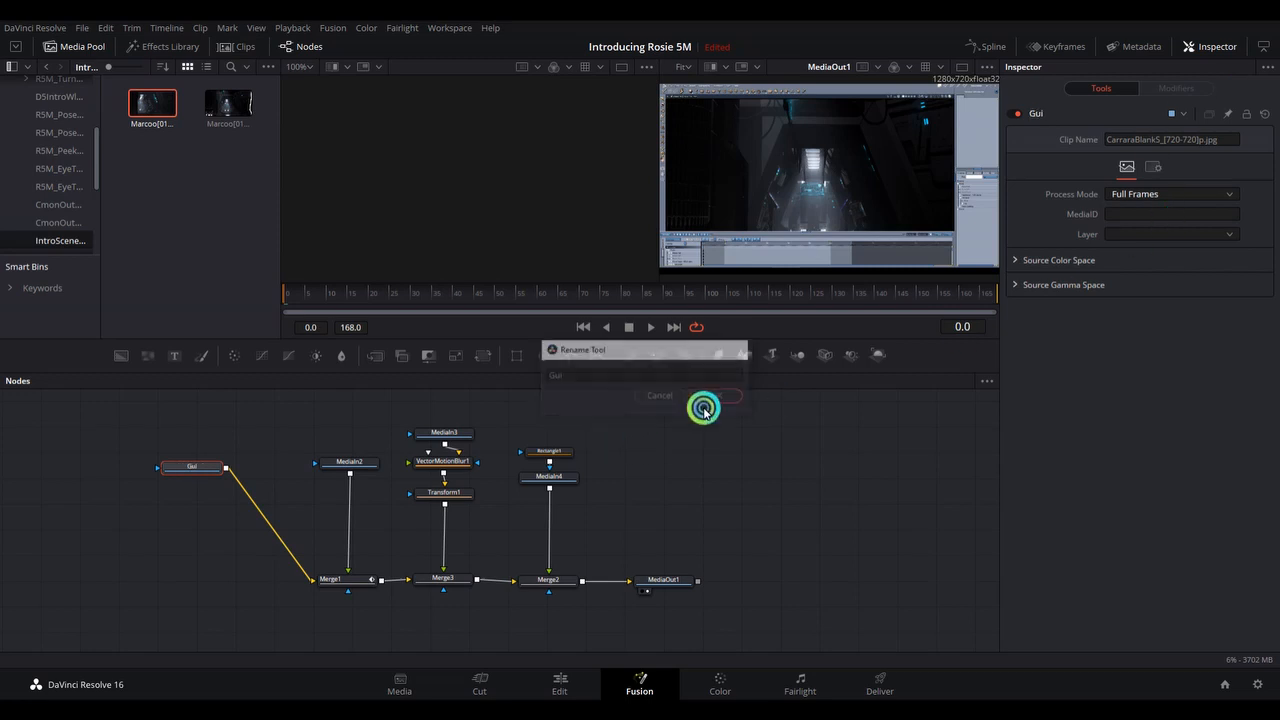
# Load the MediaIn2 node into the first viewer and rename it Intro Hall.
pyautogui.moveTo(367, 465); pyautogui.dragTo(471, 211)
pyautogui.click(343, 466)
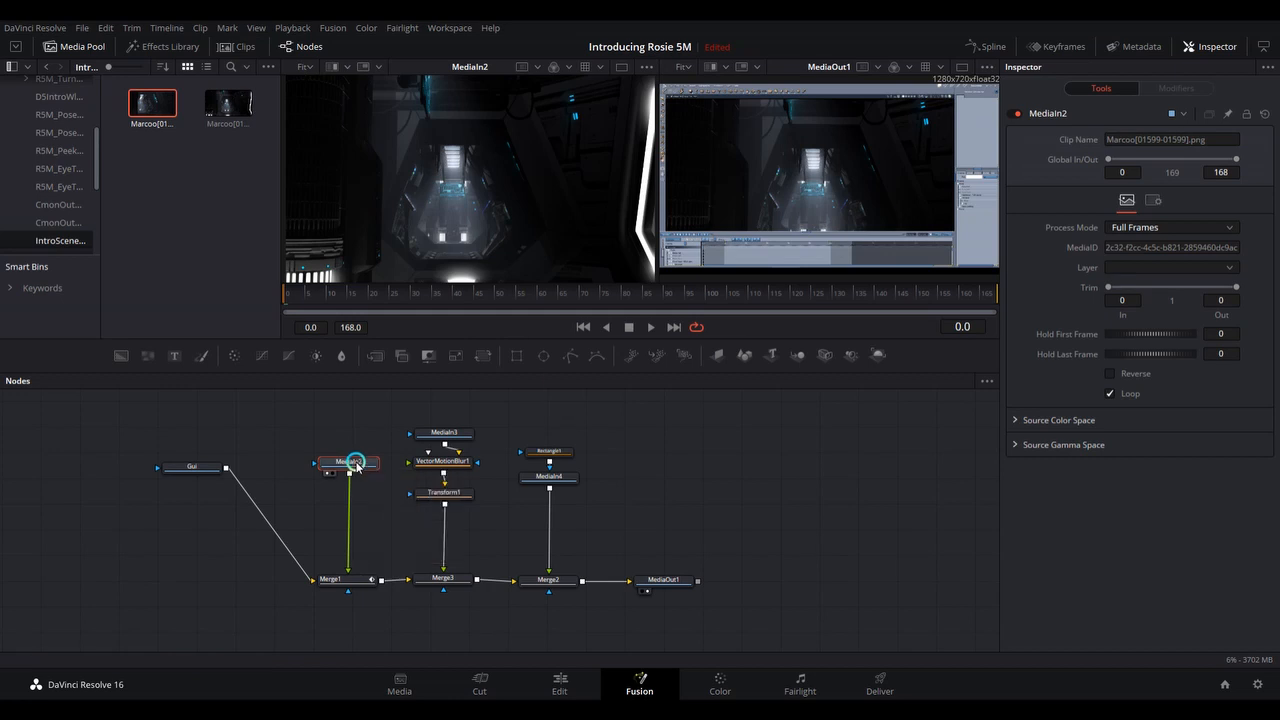
pyautogui.press('F2')
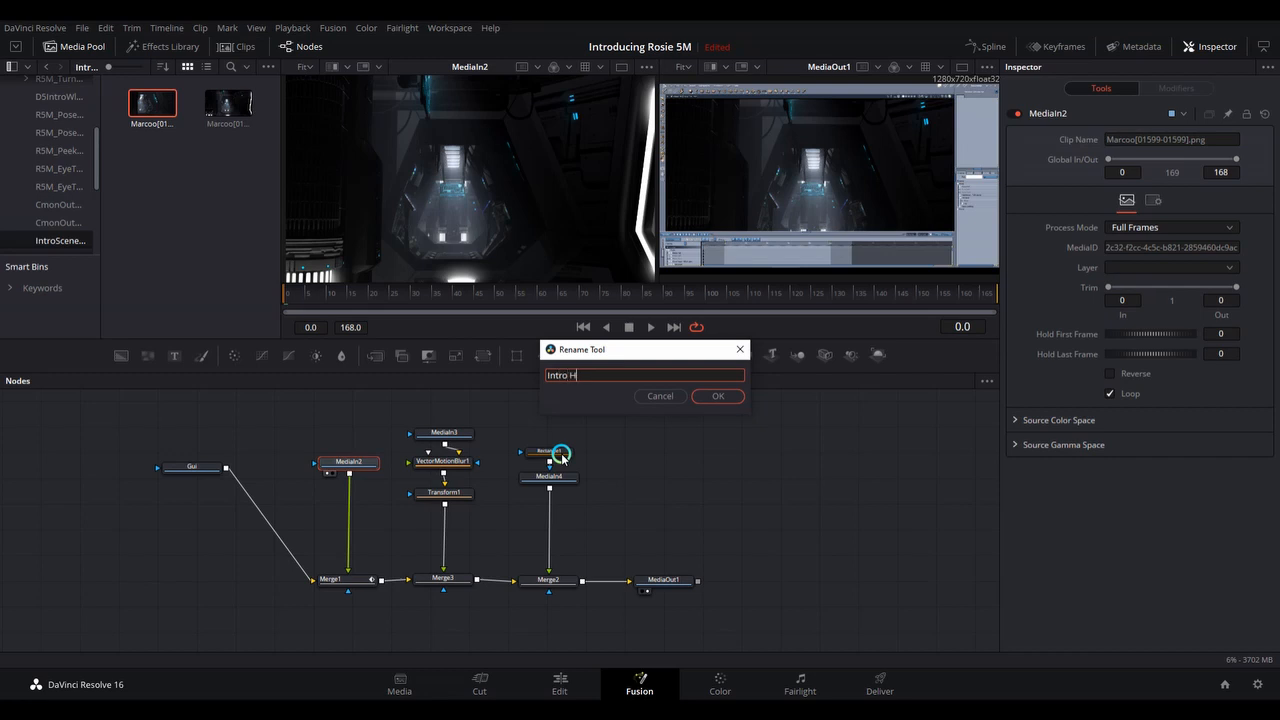
pyautogui.click(728, 400)
# Select the Merge1 node and move to frame 135 to examine its Blend keyframe.
pyautogui.click(347, 579)
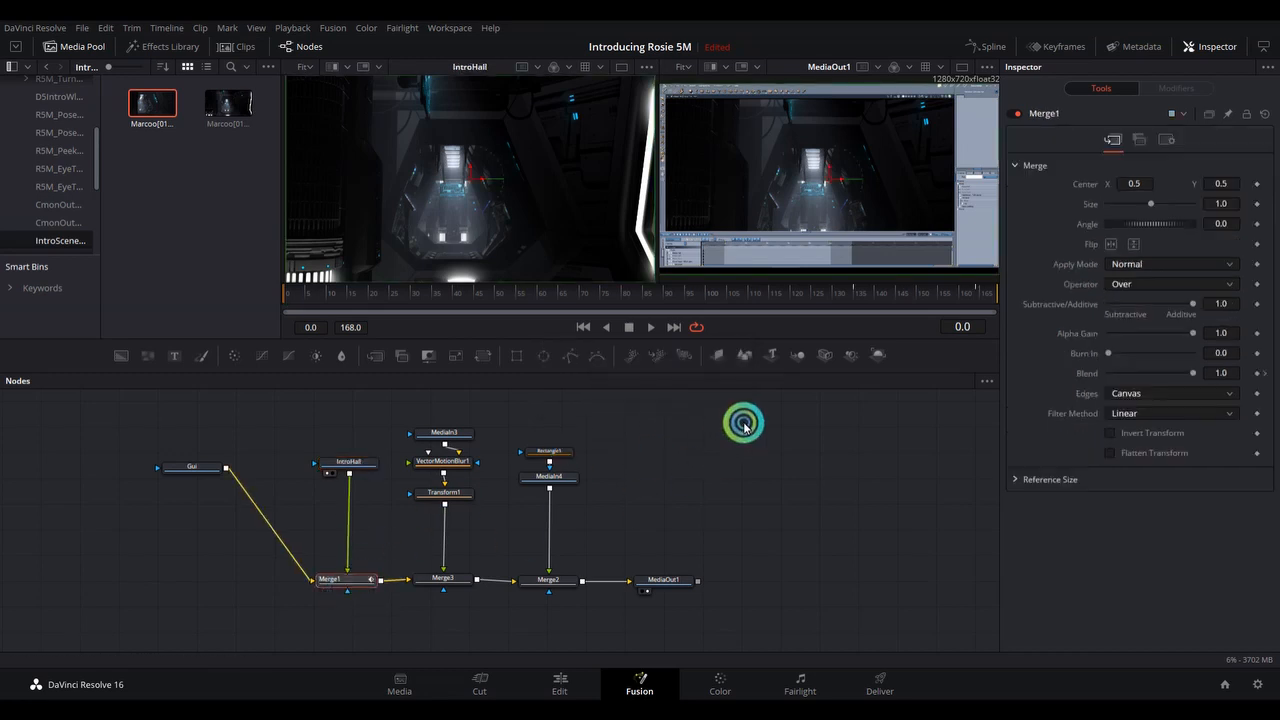
pyautogui.click(849, 294)
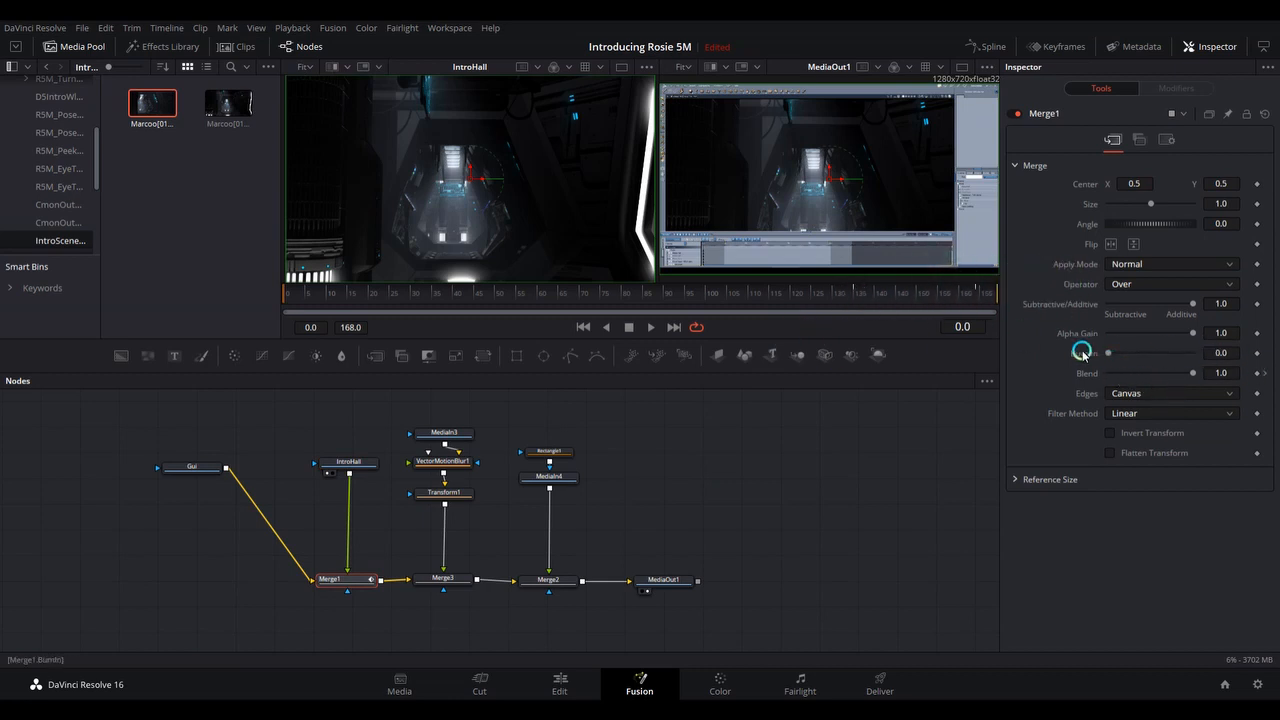
pyautogui.click(800, 298)
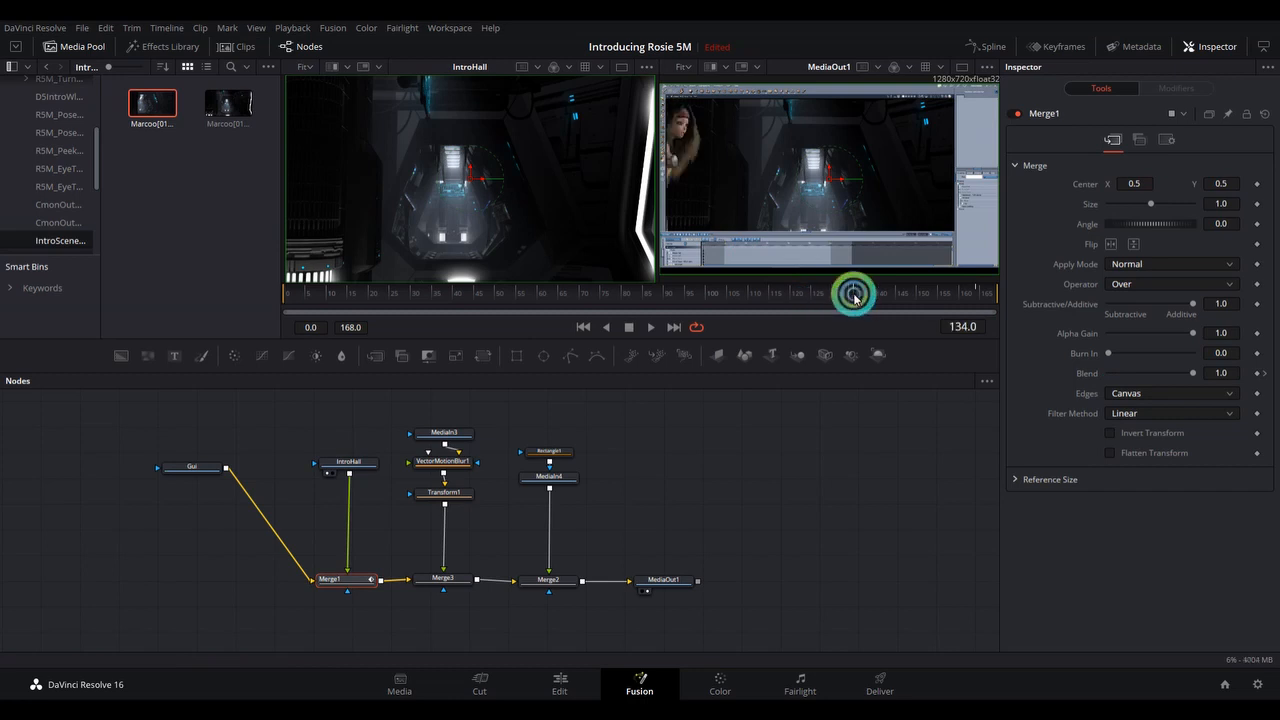
pyautogui.click(846, 303)
pyautogui.moveTo(846, 303)
pyautogui.mouseDown()
pyautogui.moveTo(891, 306)
pyautogui.moveTo(855, 303)
pyautogui.mouseUp()
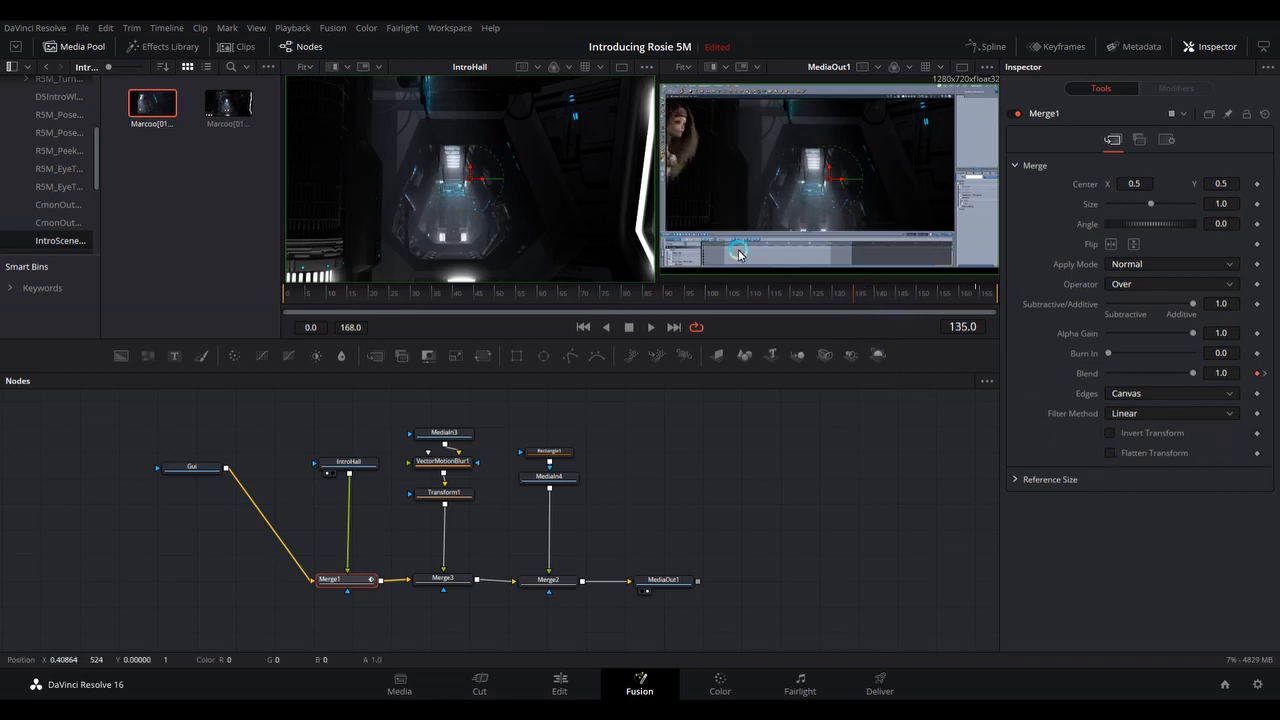
# Inspect Merge1's Blend setting at frame 125 and at its keyframe on frame 135.
pyautogui.click(810, 291)
pyautogui.click(1257, 373)
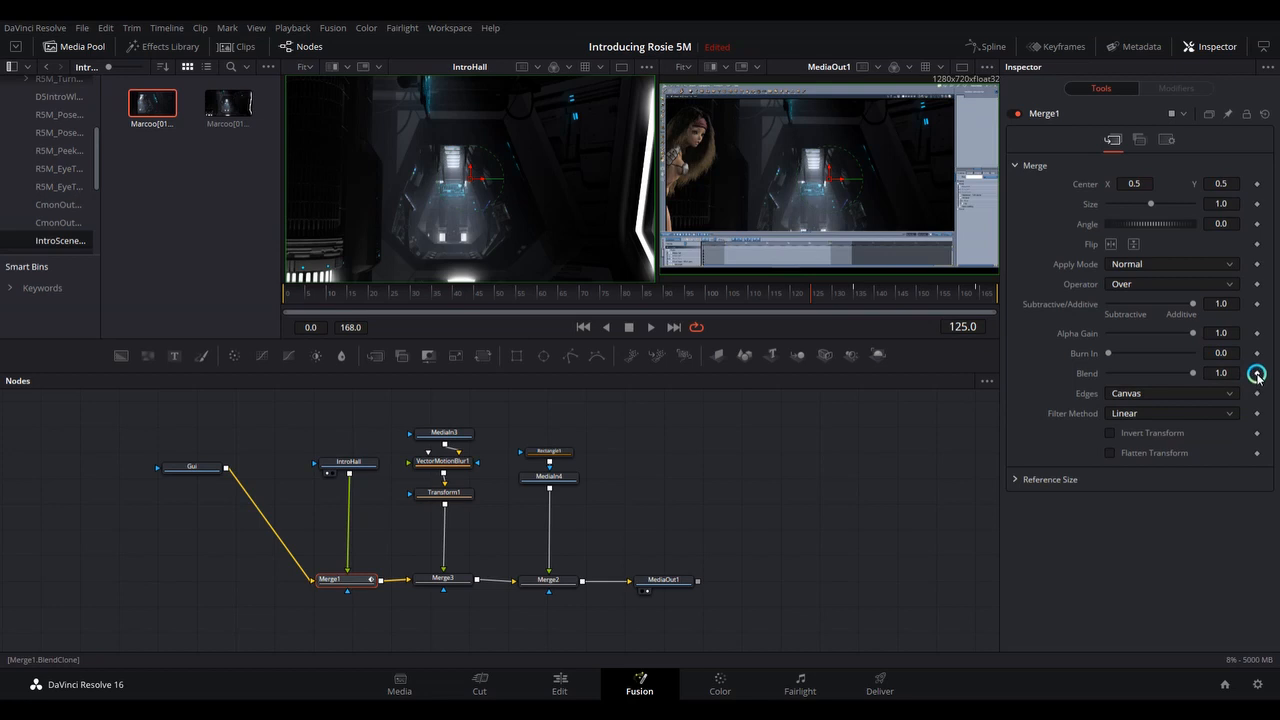
pyautogui.click(852, 299)
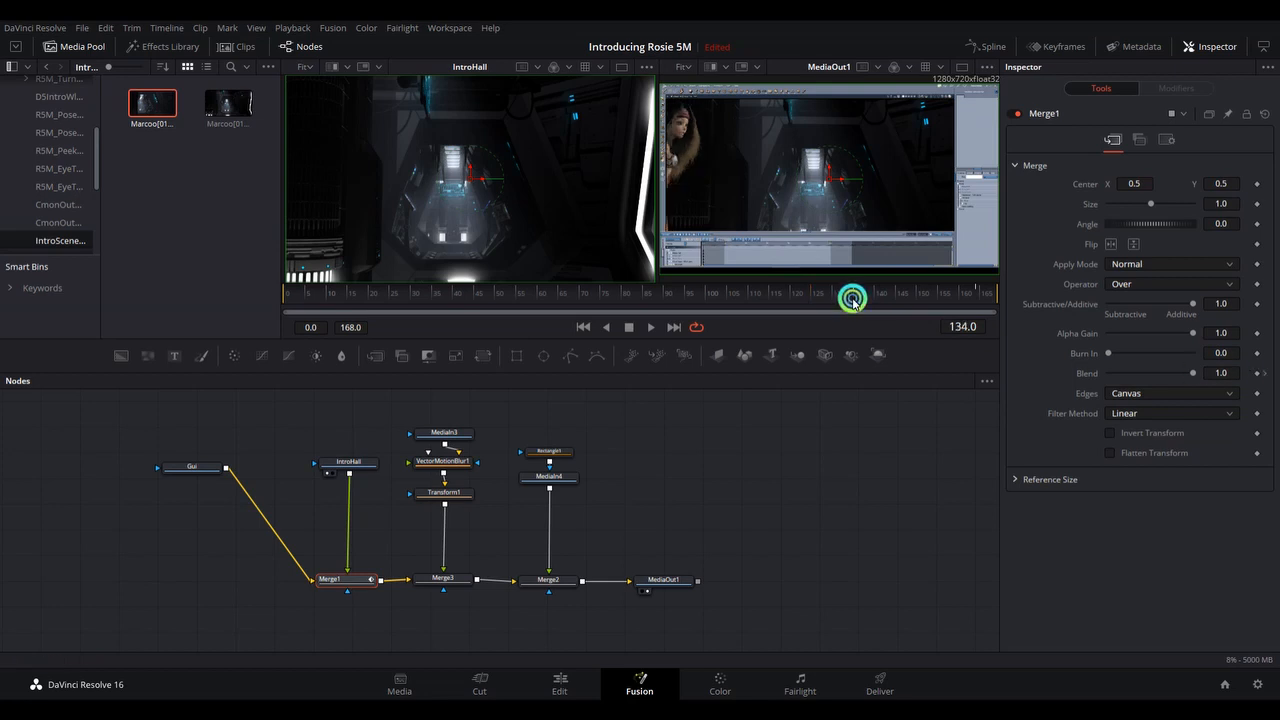
pyautogui.click(1266, 374)
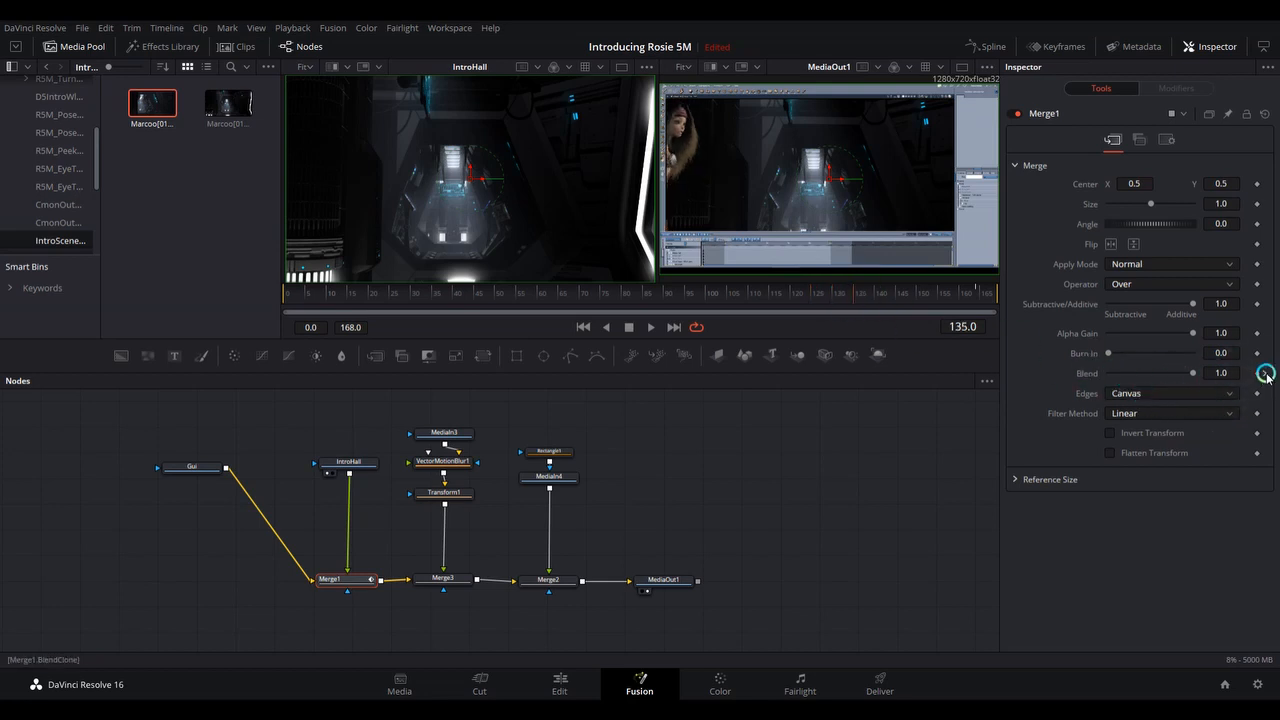
# Compare the Merge1 fade at frame 163 with the Blend keyframe at frame 135.
pyautogui.click(975, 297)
pyautogui.click(856, 295)
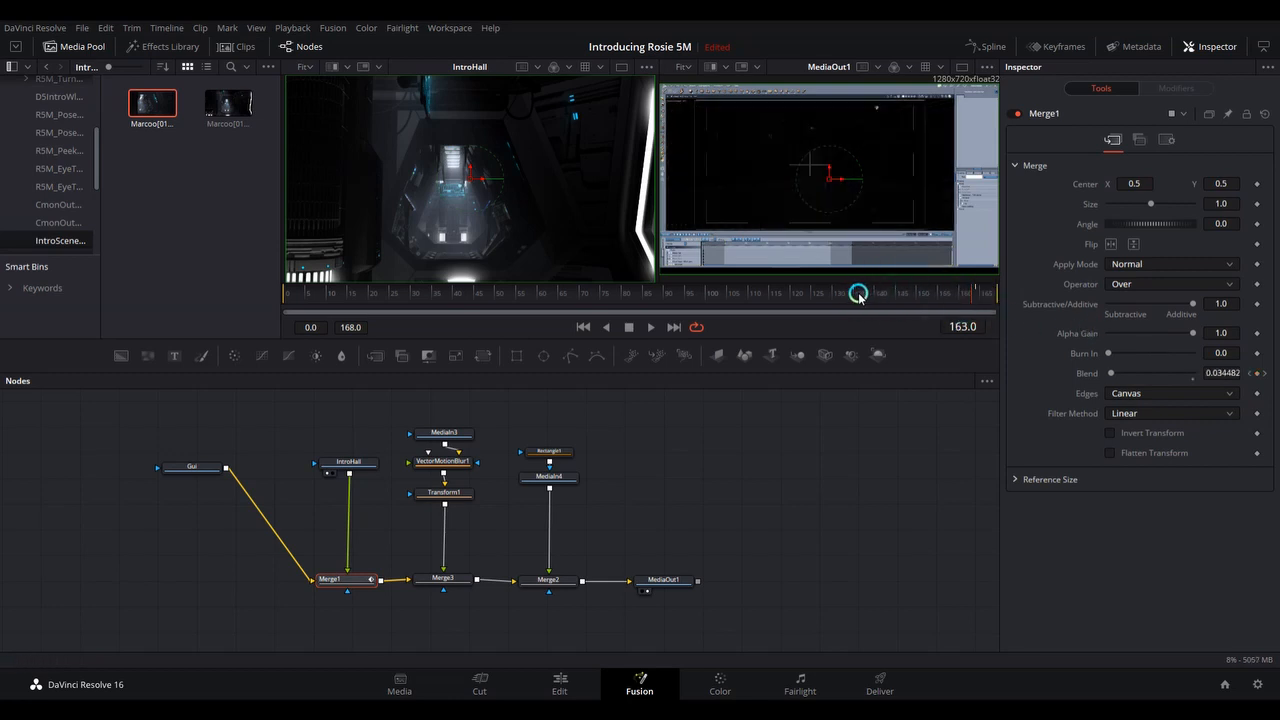
pyautogui.click(977, 295)
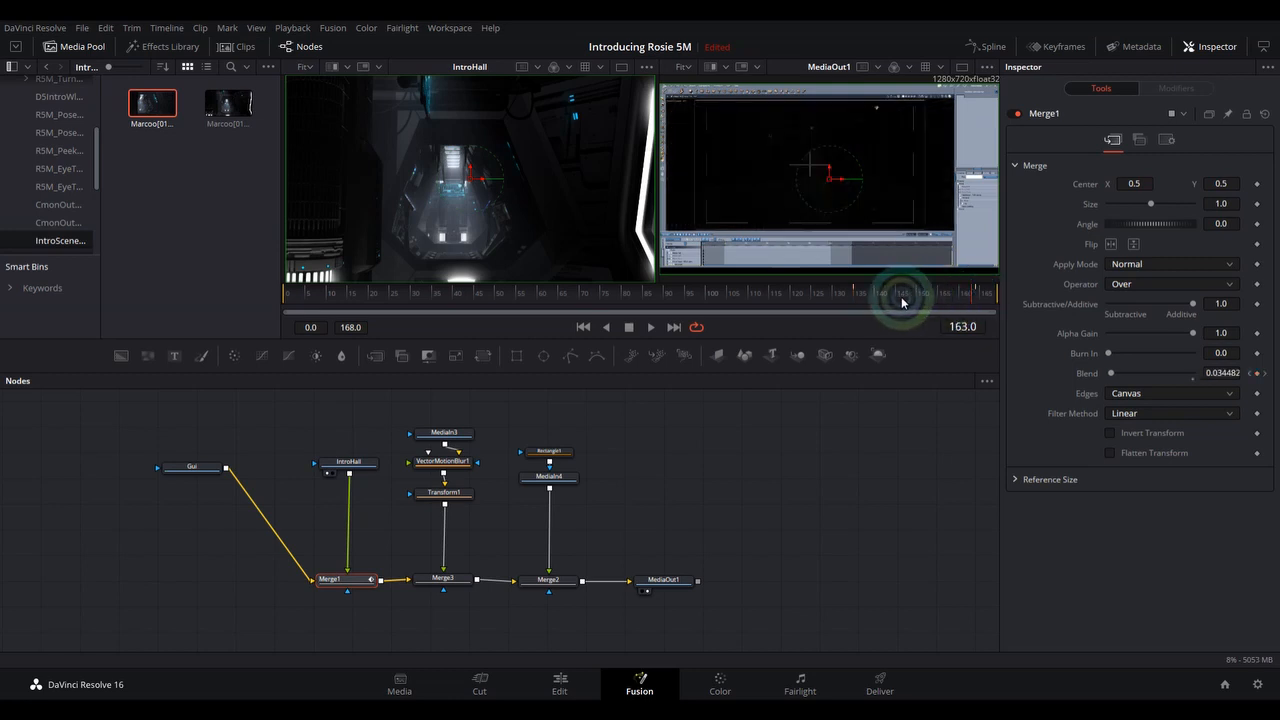
pyautogui.click(855, 300)
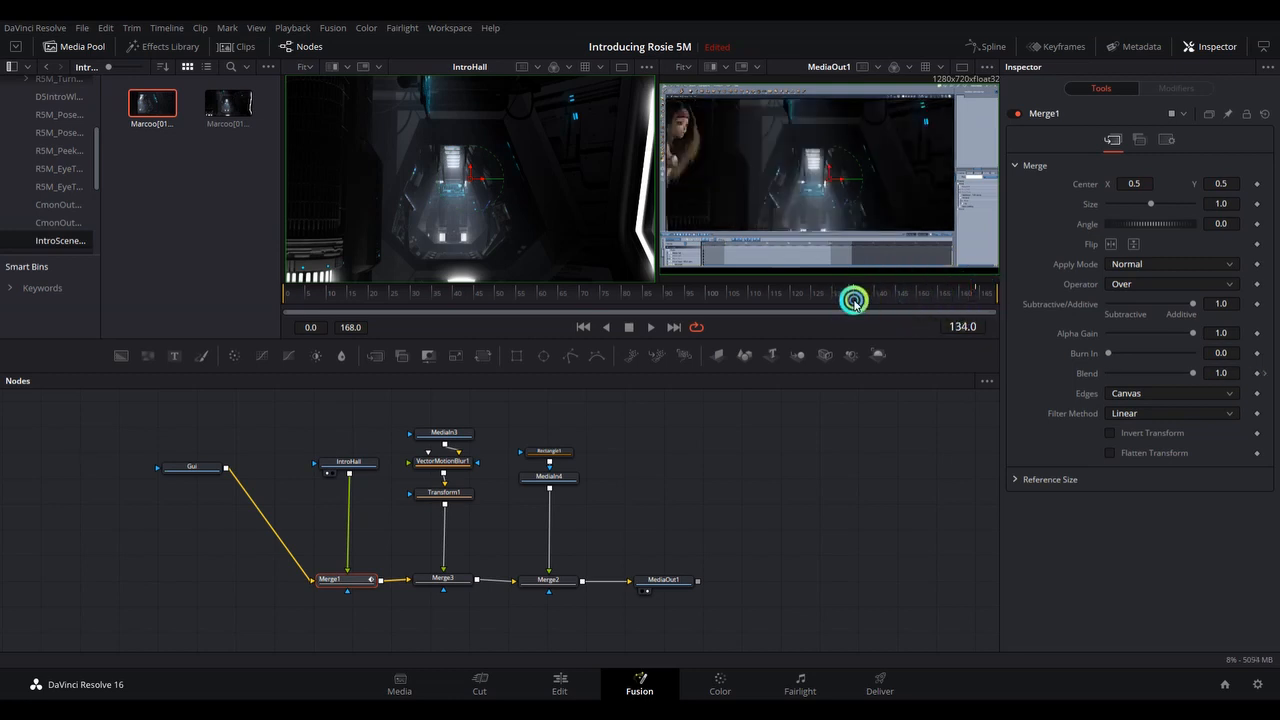
pyautogui.click(1229, 372)
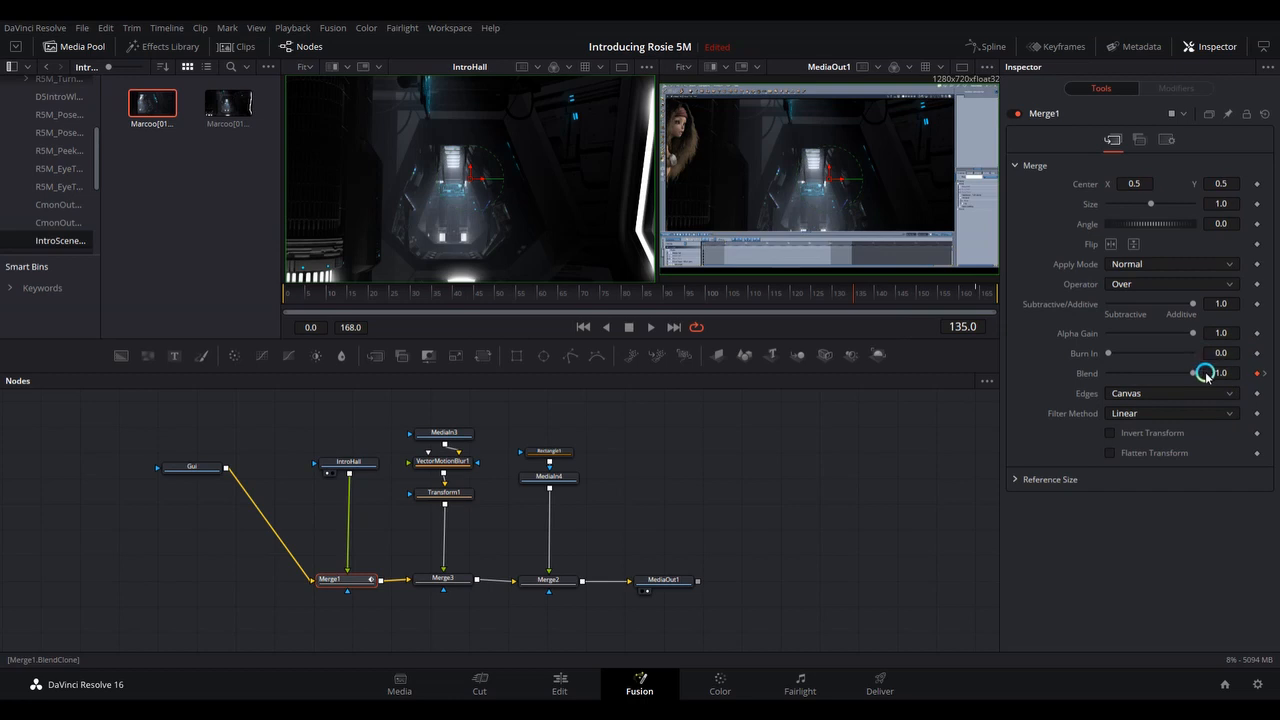
# Go to the Blend keyframe at frame 164 and scrub back through the fade to frame 93.
pyautogui.click(921, 301)
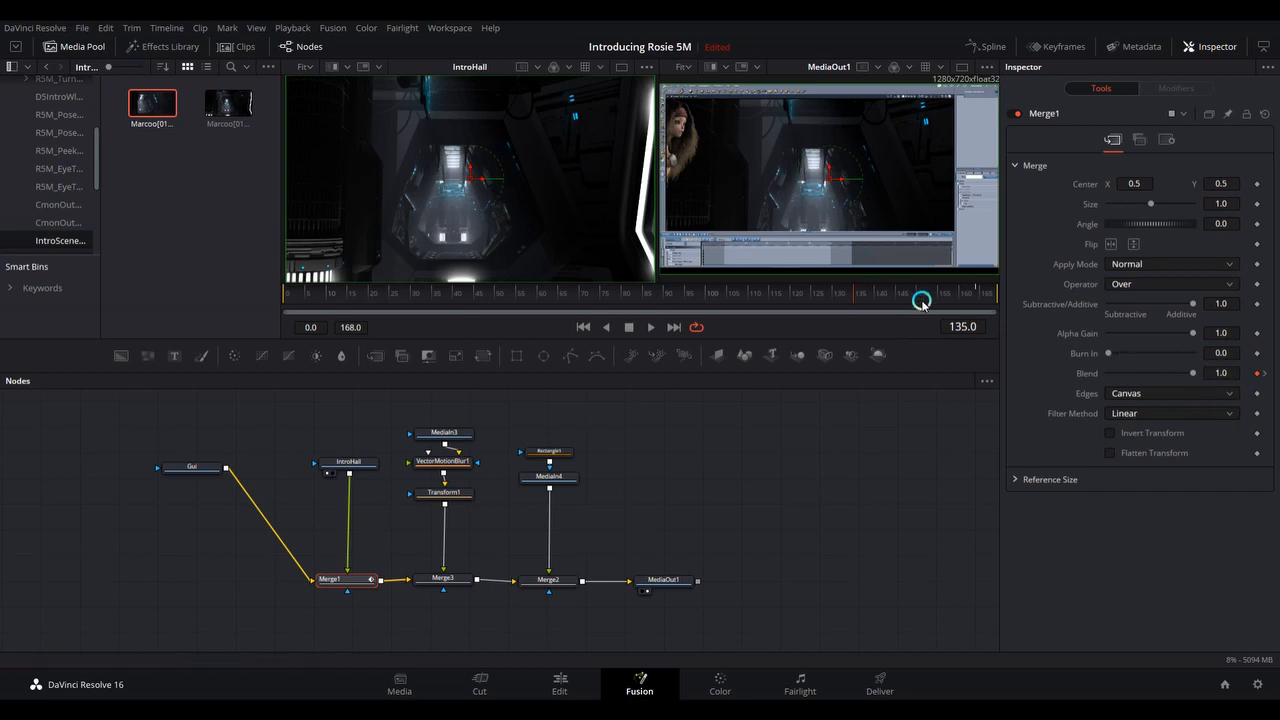
pyautogui.click(977, 296)
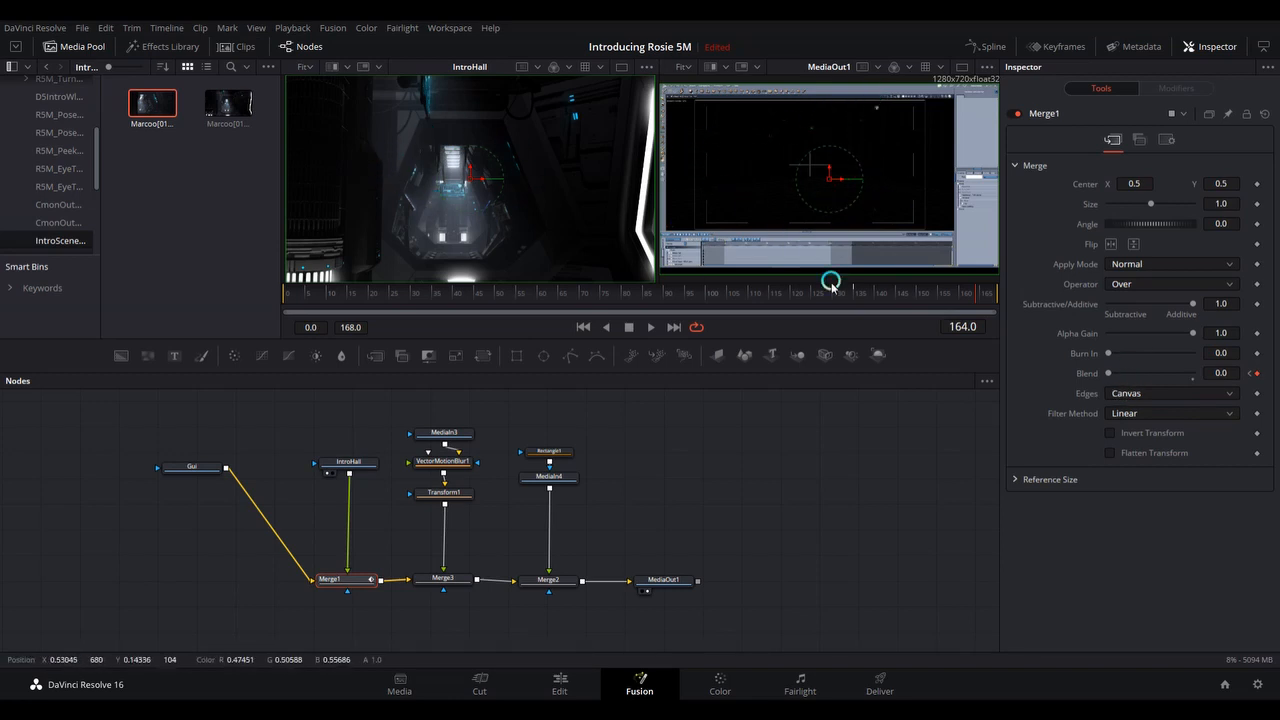
pyautogui.moveTo(974, 298); pyautogui.dragTo(946, 320)
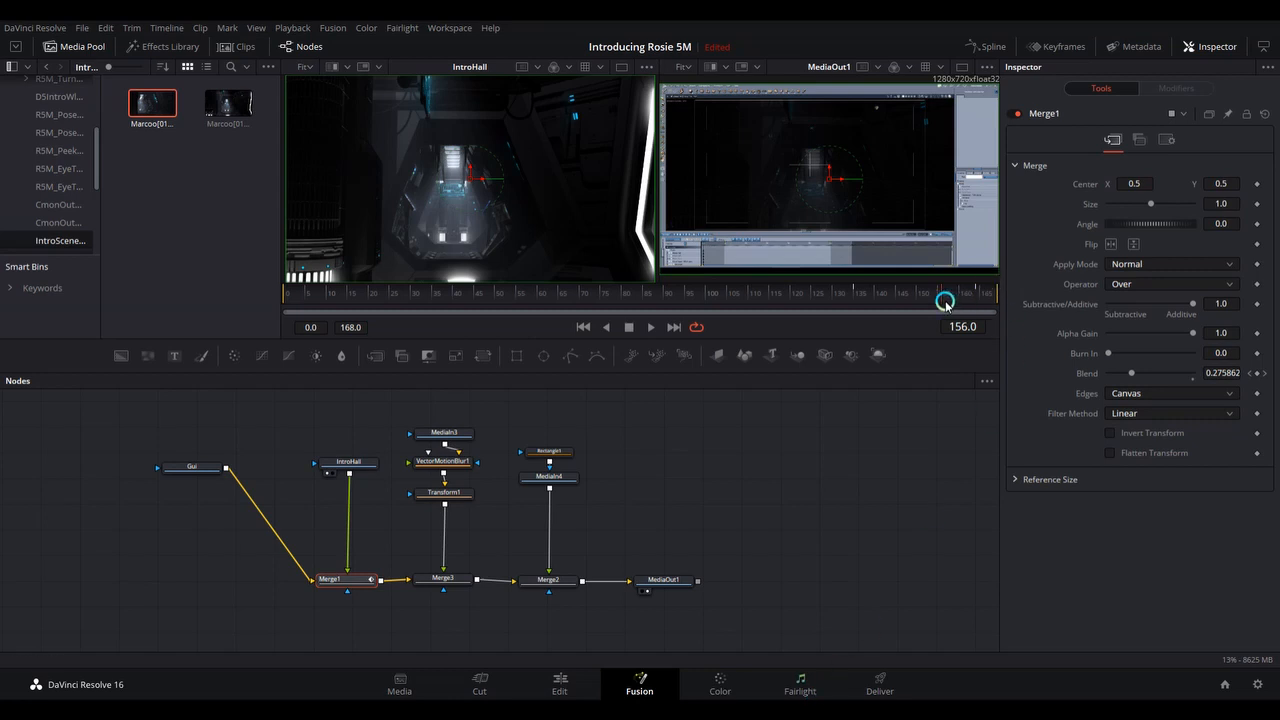
pyautogui.moveTo(940, 300); pyautogui.dragTo(680, 312)
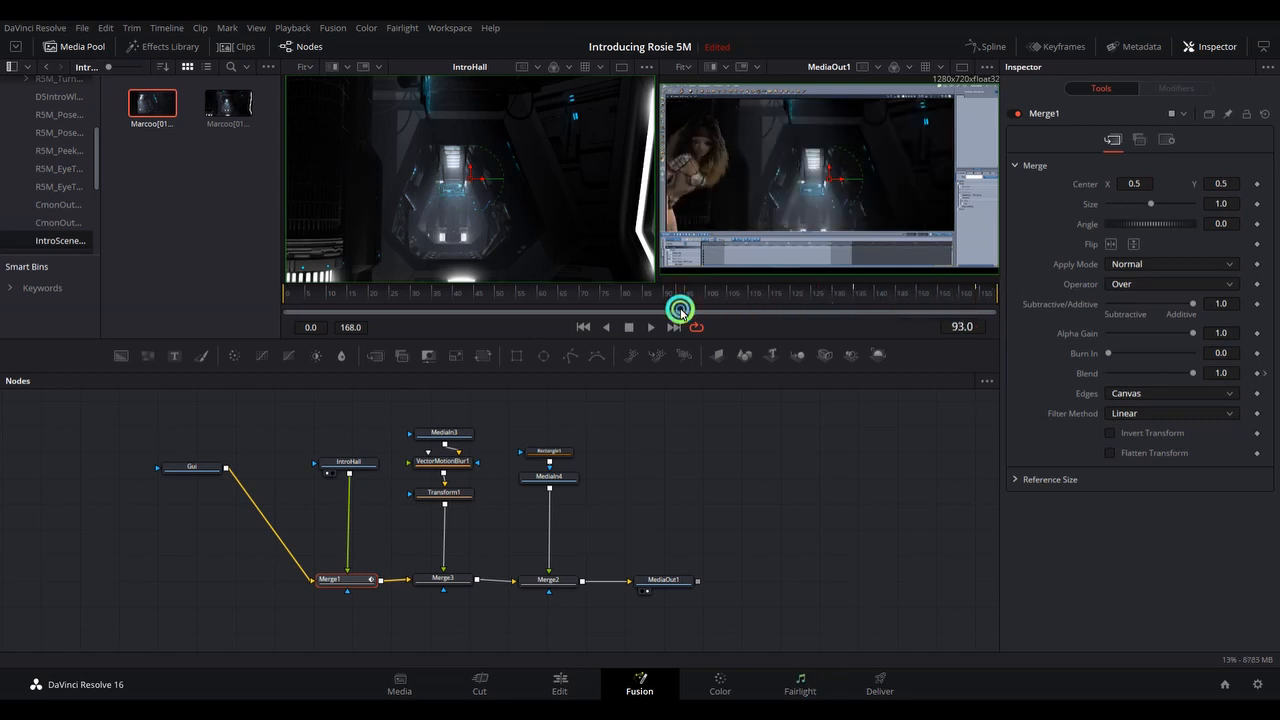
# Return to the Edit page, zoom out the timeline and preview it from the Od Station CC clip on Video 2.
pyautogui.click(561, 685)
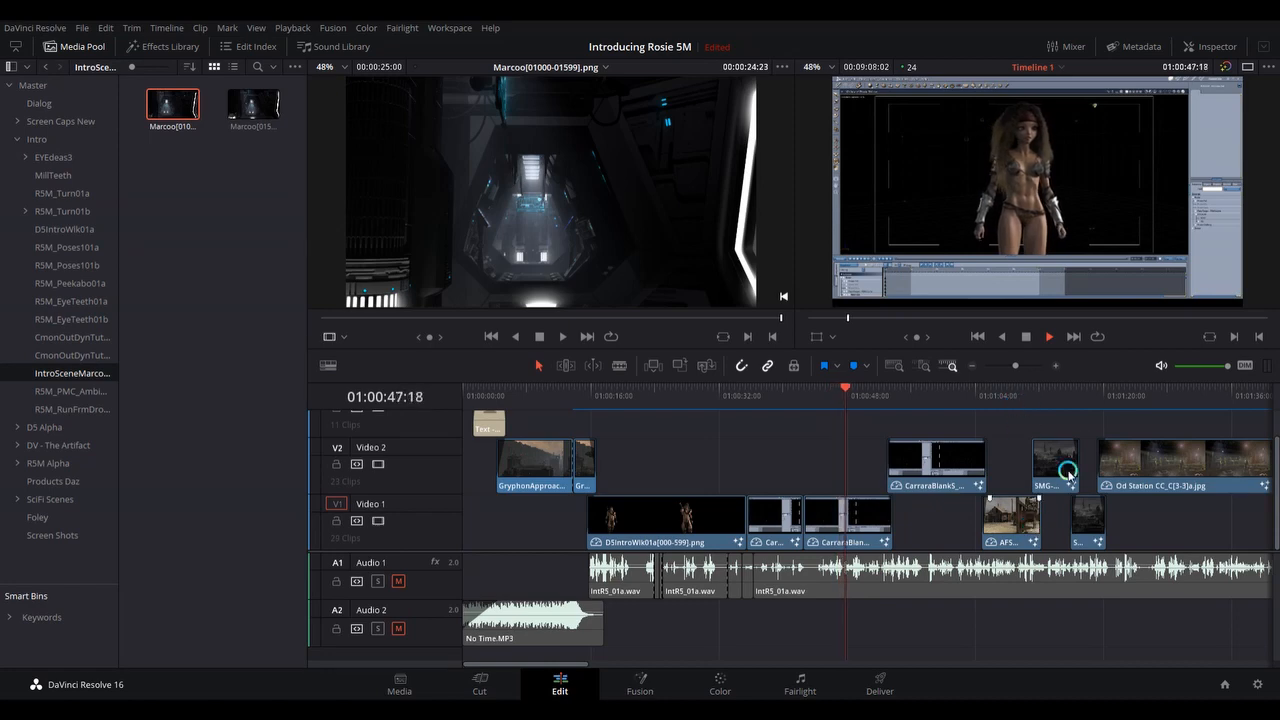
pyautogui.moveTo(1015, 366); pyautogui.dragTo(1008, 366)
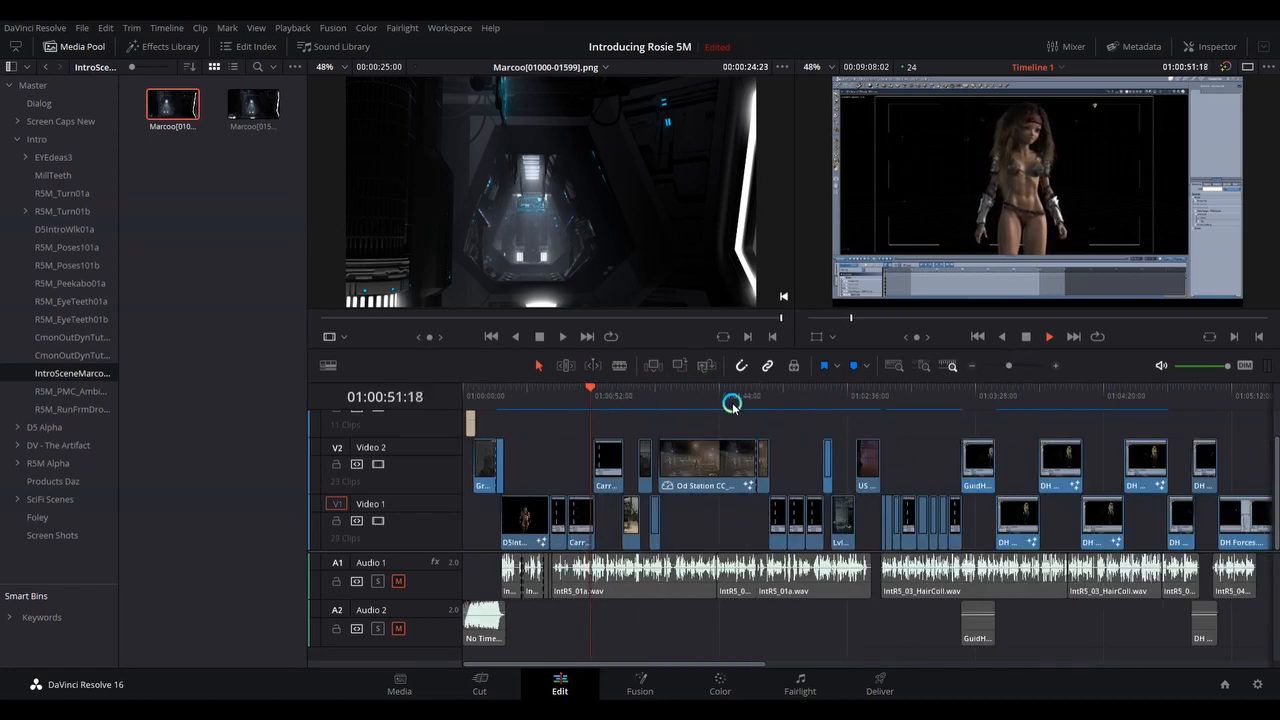
pyautogui.click(665, 391)
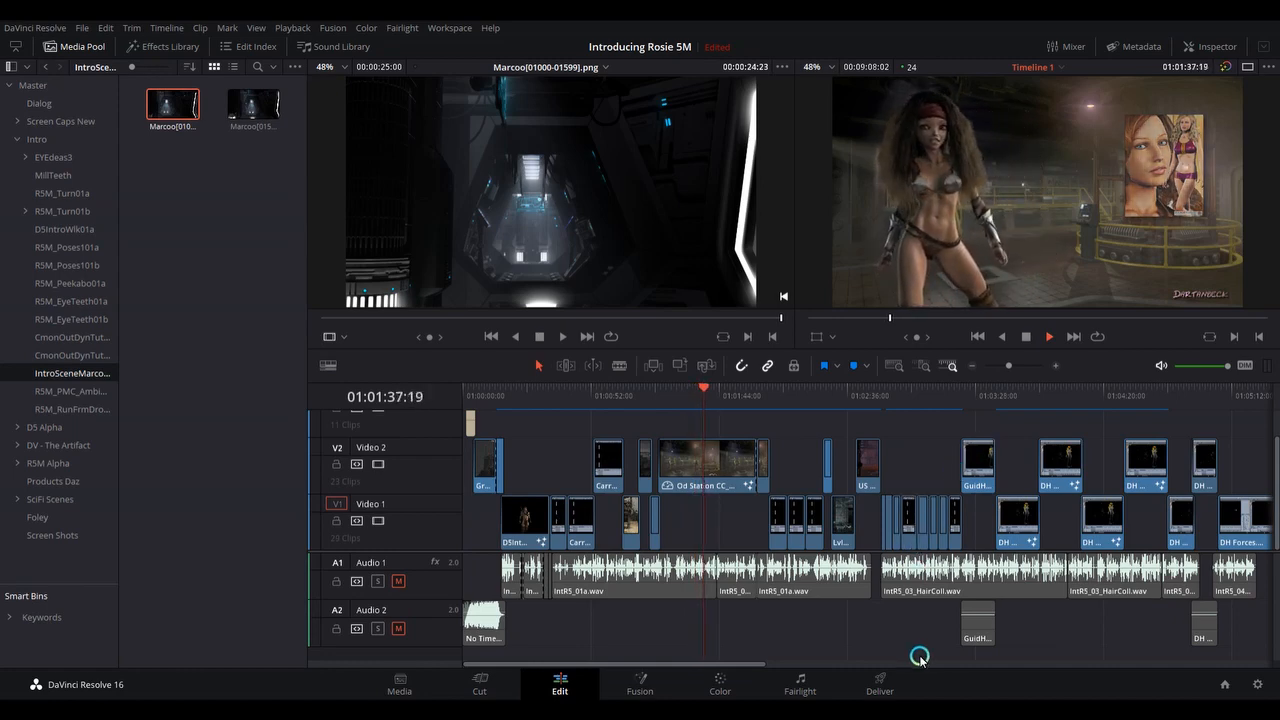
# Preview the hair demonstration clips, first near the last visible DH clip on Video 2 and again around 01:03:50.
pyautogui.moveTo(759, 666); pyautogui.dragTo(886, 673)
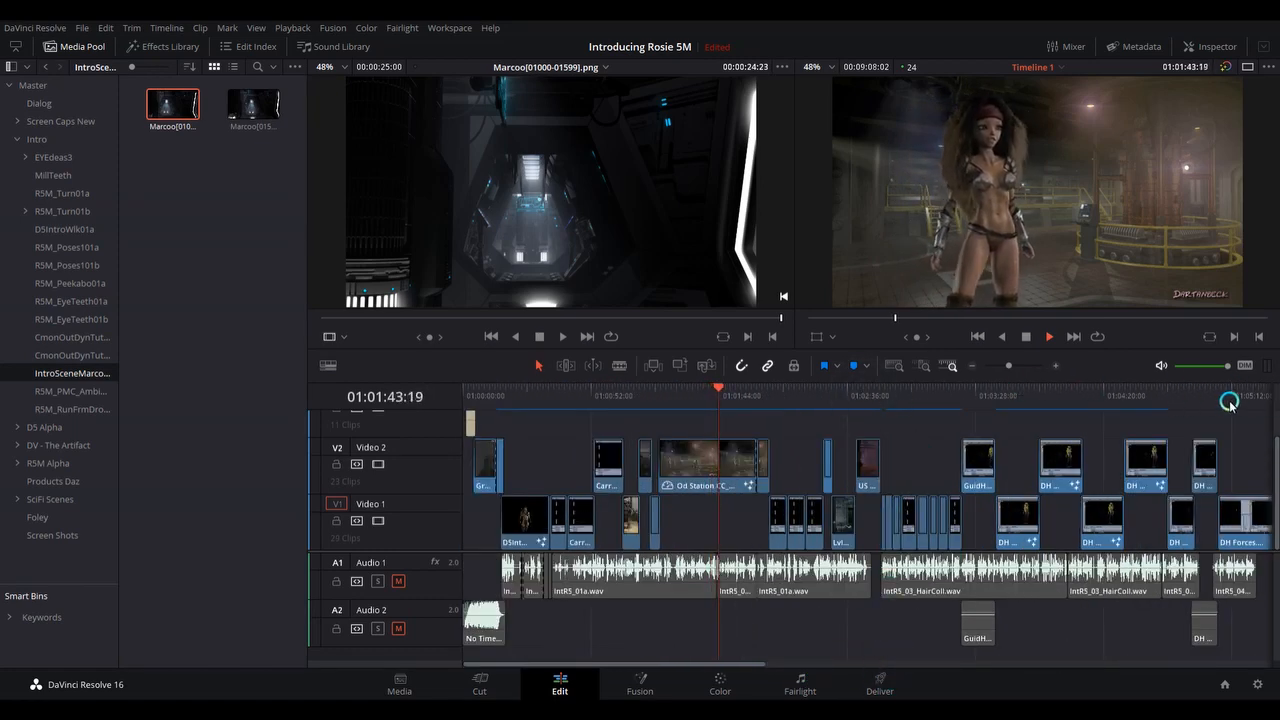
pyautogui.click(1192, 393)
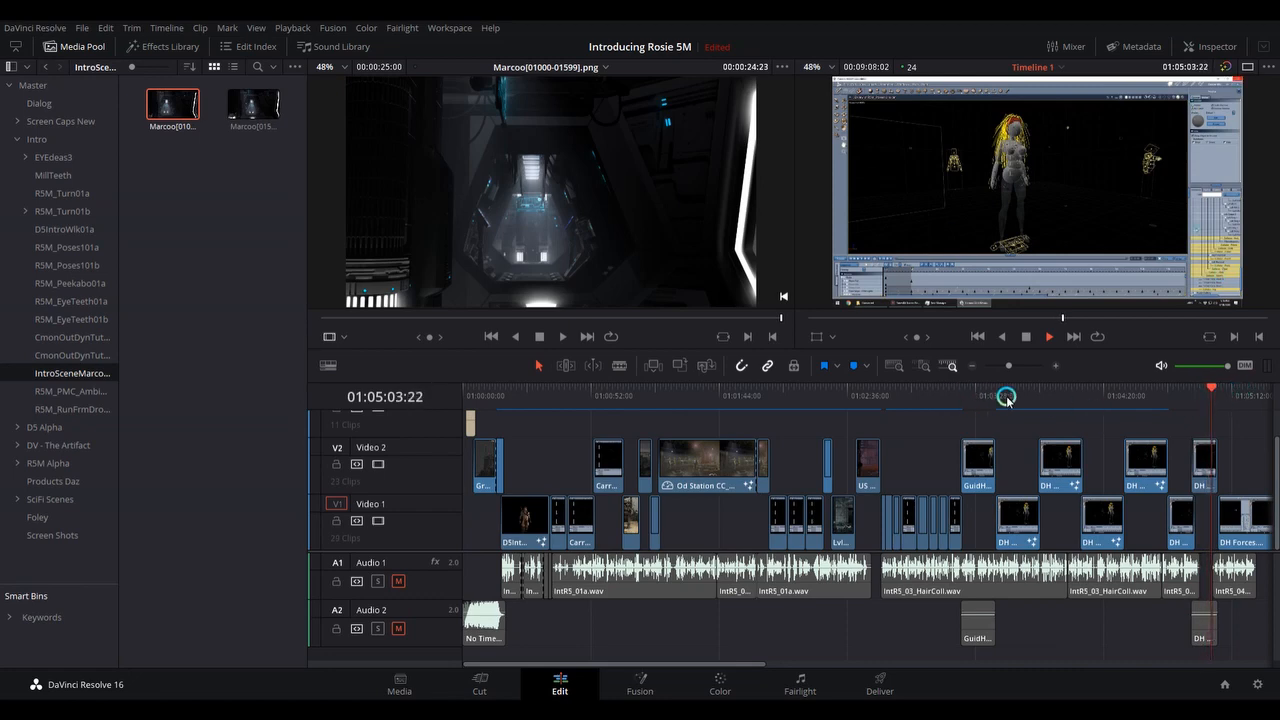
pyautogui.click(1036, 395)
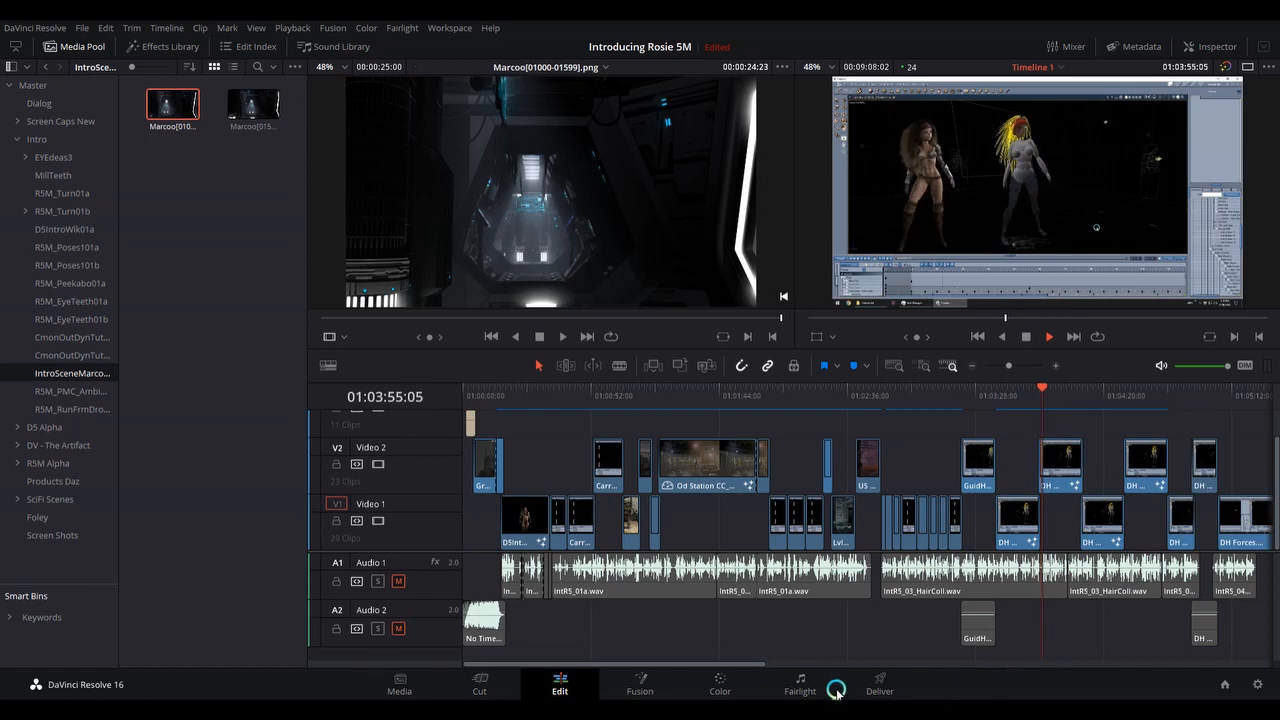
# Preview the eyes and teeth comparison and the scrolling end credits, and stop playback within the credits.
pyautogui.moveTo(751, 665); pyautogui.dragTo(963, 686)
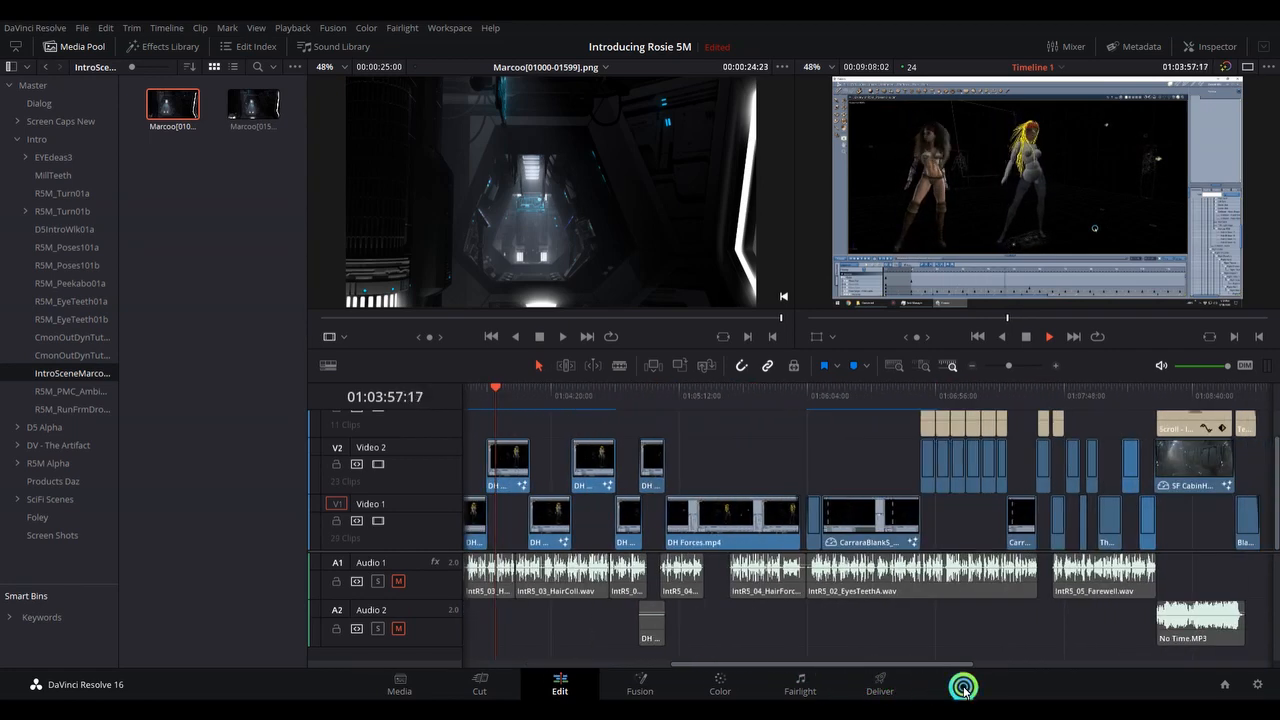
pyautogui.click(923, 390)
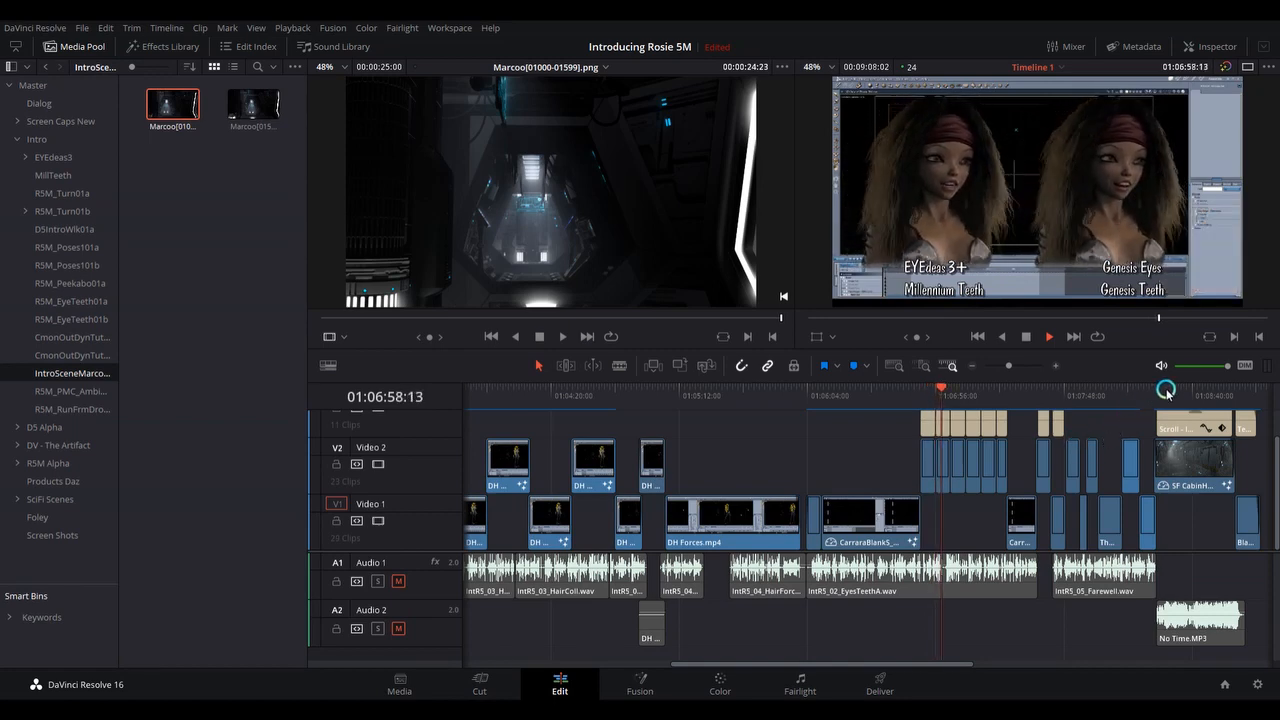
pyautogui.click(1165, 391)
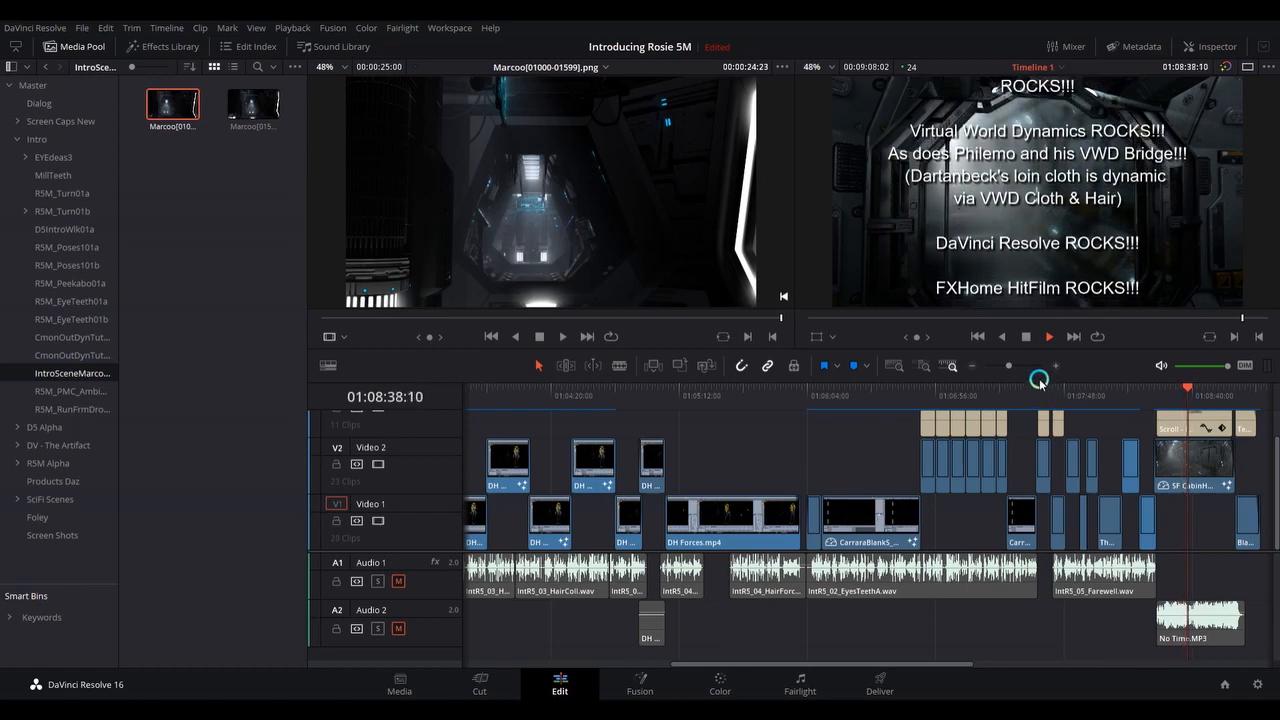
pyautogui.click(1026, 337)
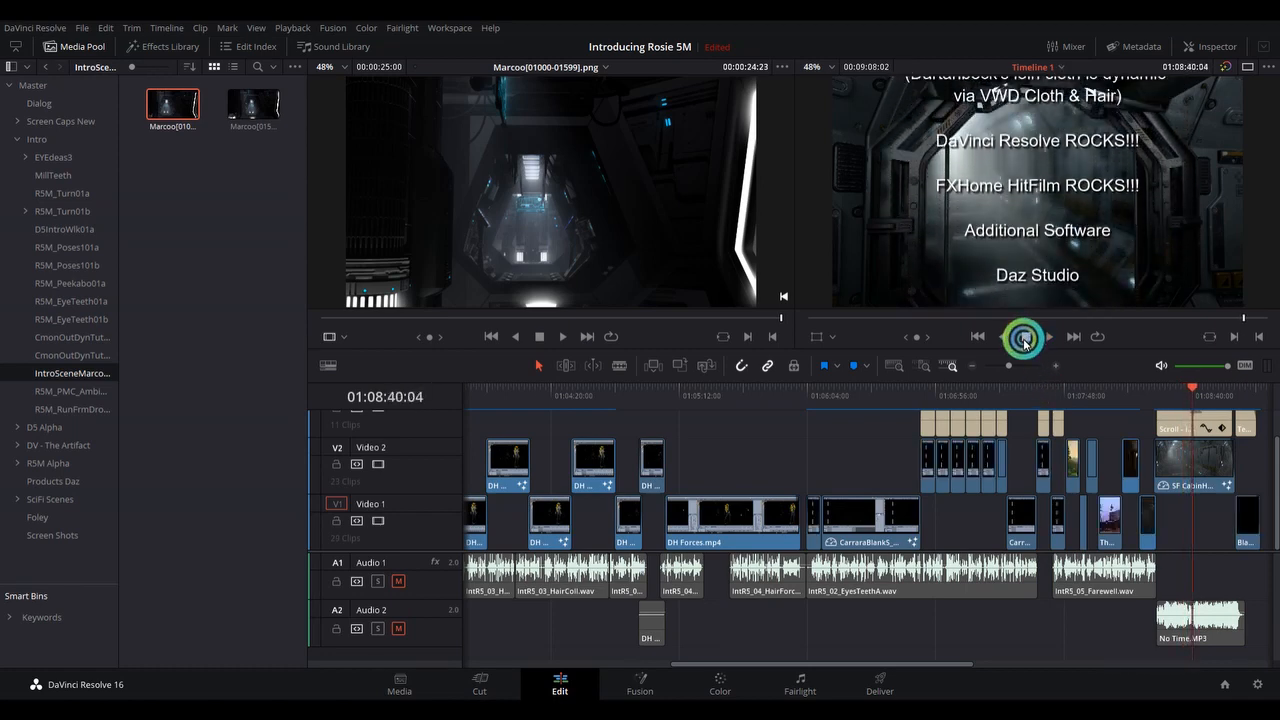